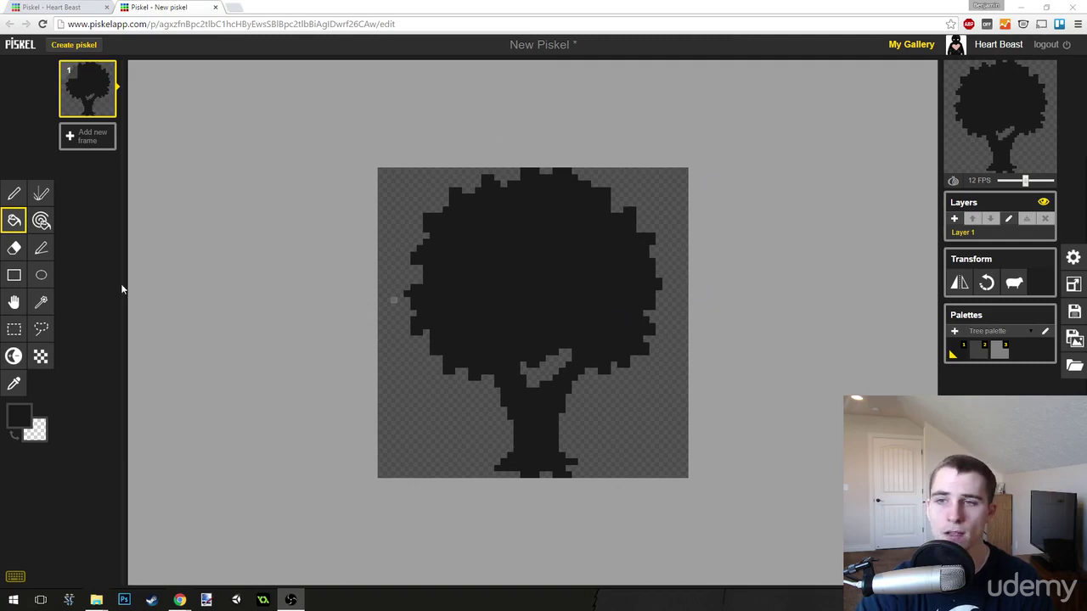
# Draw a small arrow in the darkest palette gray at the canvas's upper-right corner, pointing down-left toward the tree
pyautogui.click(752, 216)
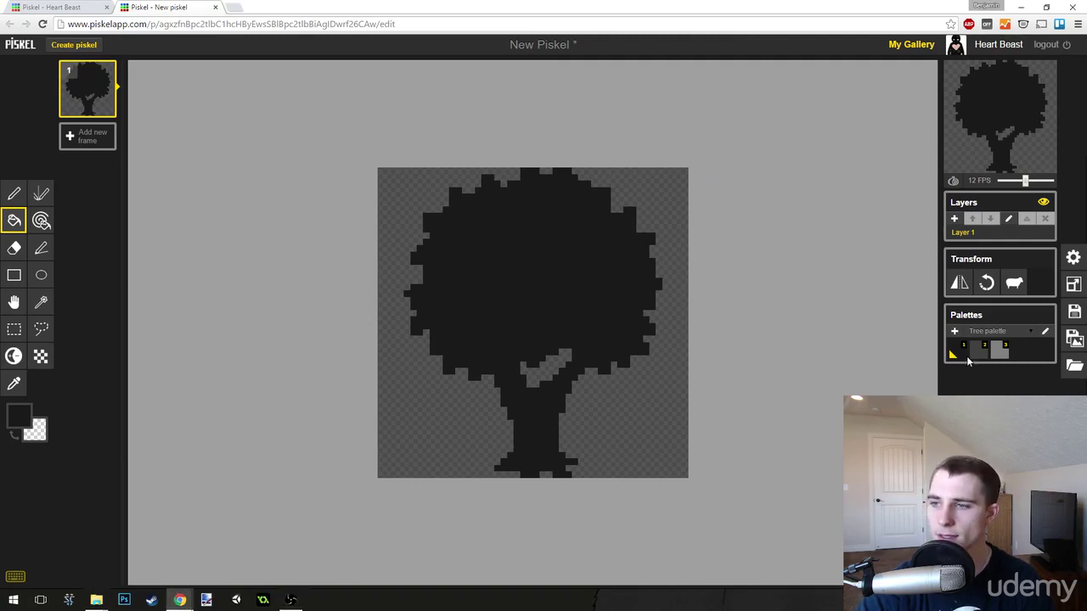
pyautogui.click(1002, 352)
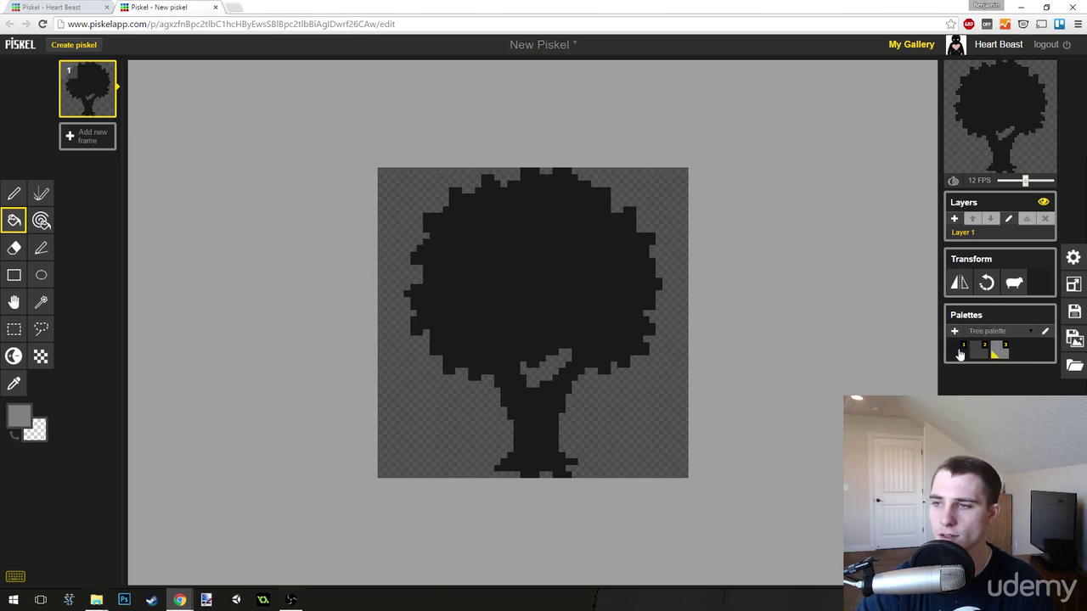
pyautogui.click(963, 351)
pyautogui.click(13, 193)
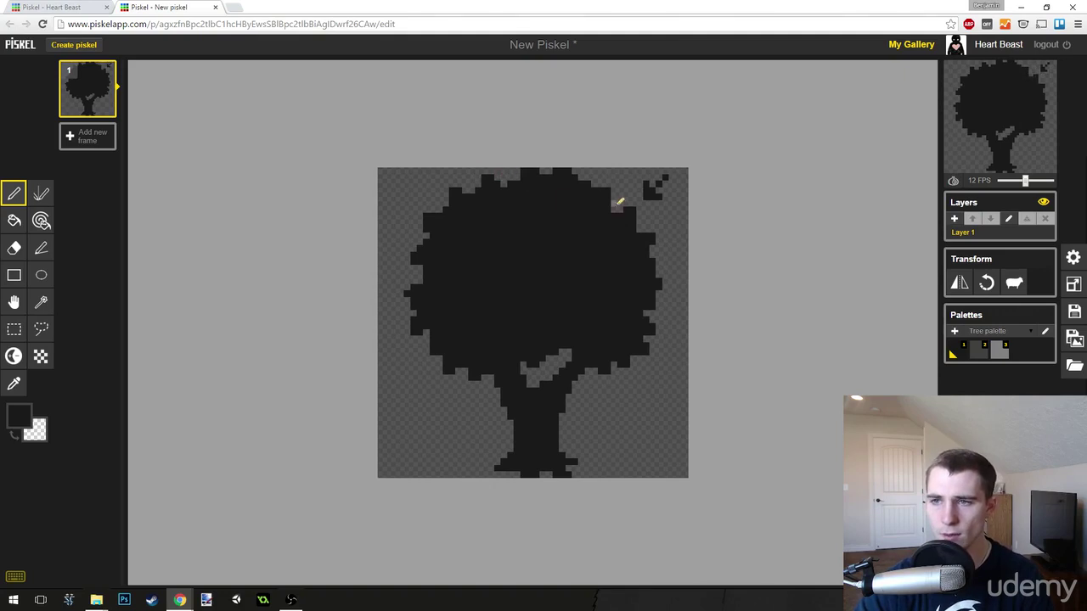
# Outline two rounded foliage masses in the canopy with the palette's middle gray, and add gray accents along the trunk and branches
pyautogui.click(982, 351)
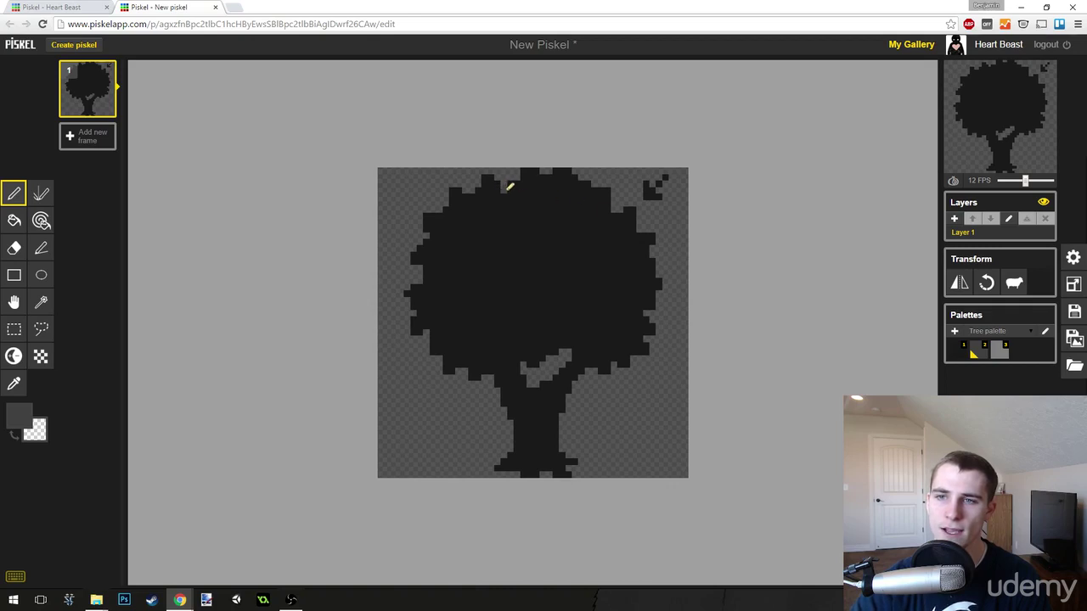
pyautogui.moveTo(508, 182)
pyautogui.mouseDown()
pyautogui.moveTo(497, 198)
pyautogui.moveTo(514, 250)
pyautogui.moveTo(609, 318)
pyautogui.moveTo(640, 326)
pyautogui.mouseUp()
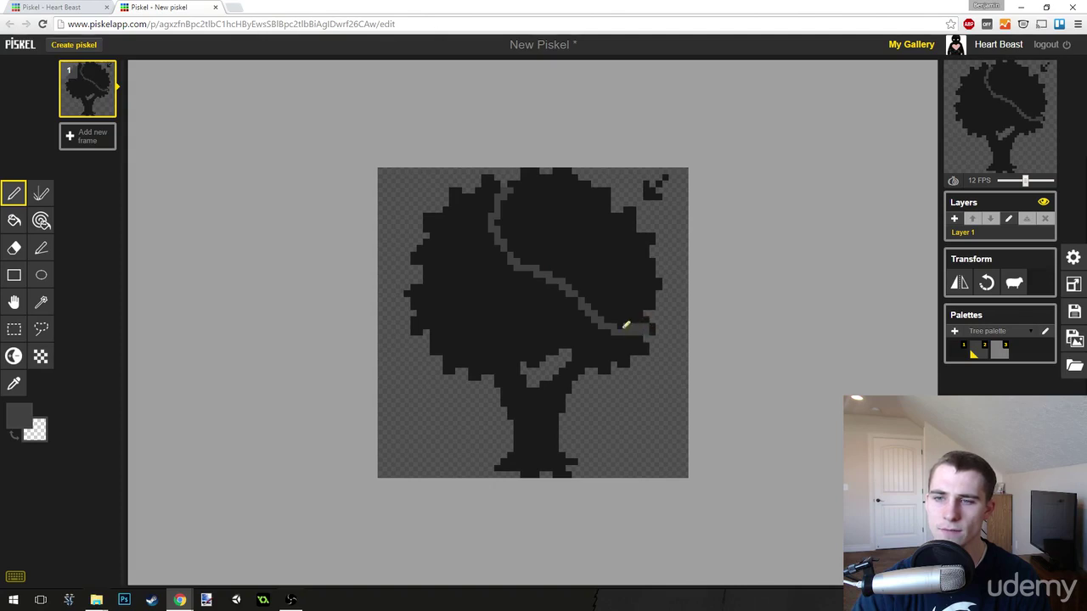
pyautogui.click(529, 223)
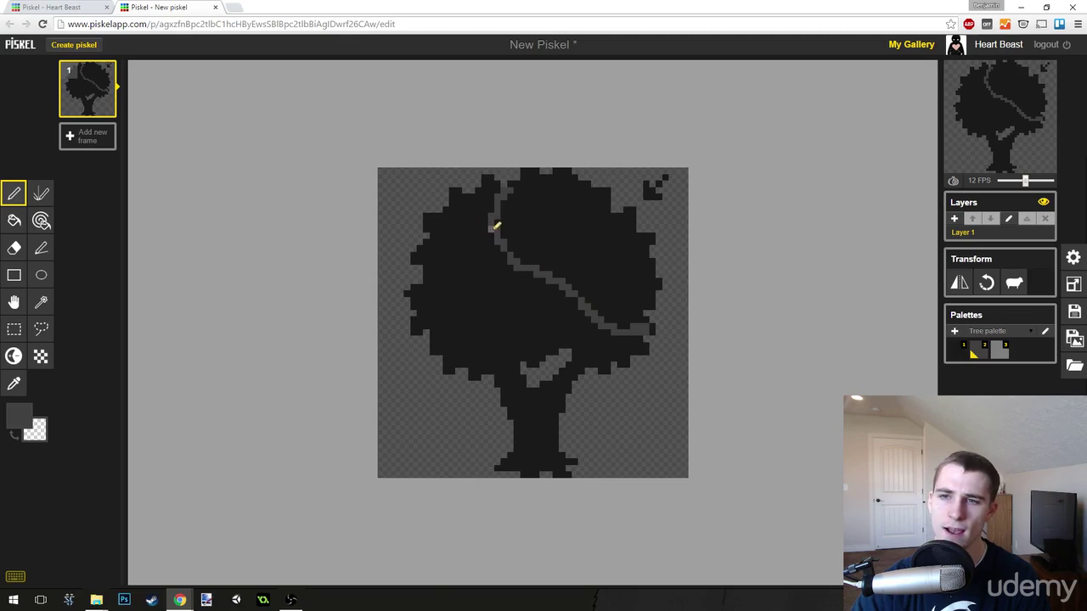
pyautogui.moveTo(497, 225)
pyautogui.mouseDown()
pyautogui.moveTo(478, 209)
pyautogui.moveTo(449, 218)
pyautogui.moveTo(435, 269)
pyautogui.moveTo(444, 296)
pyautogui.moveTo(514, 320)
pyautogui.moveTo(548, 277)
pyautogui.mouseUp()
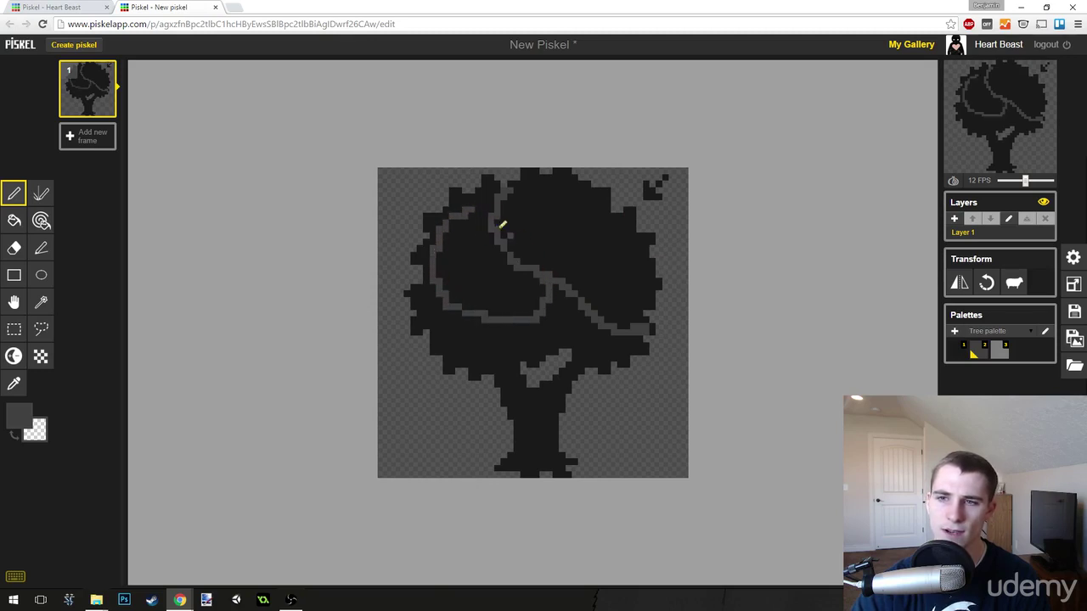
pyautogui.moveTo(500, 222)
pyautogui.mouseDown()
pyautogui.moveTo(545, 289)
pyautogui.moveTo(552, 264)
pyautogui.moveTo(538, 234)
pyautogui.moveTo(502, 213)
pyautogui.mouseUp()
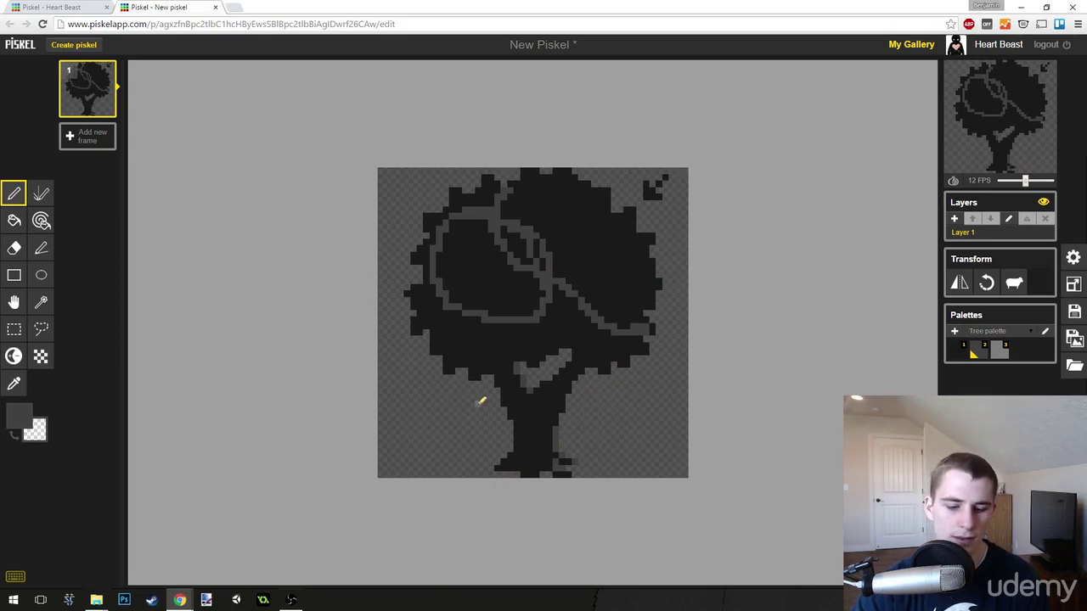
# Fill the outlined left and right foliage masses with the middle gray
pyautogui.press('b')
pyautogui.click(483, 256)
pyautogui.click(520, 239)
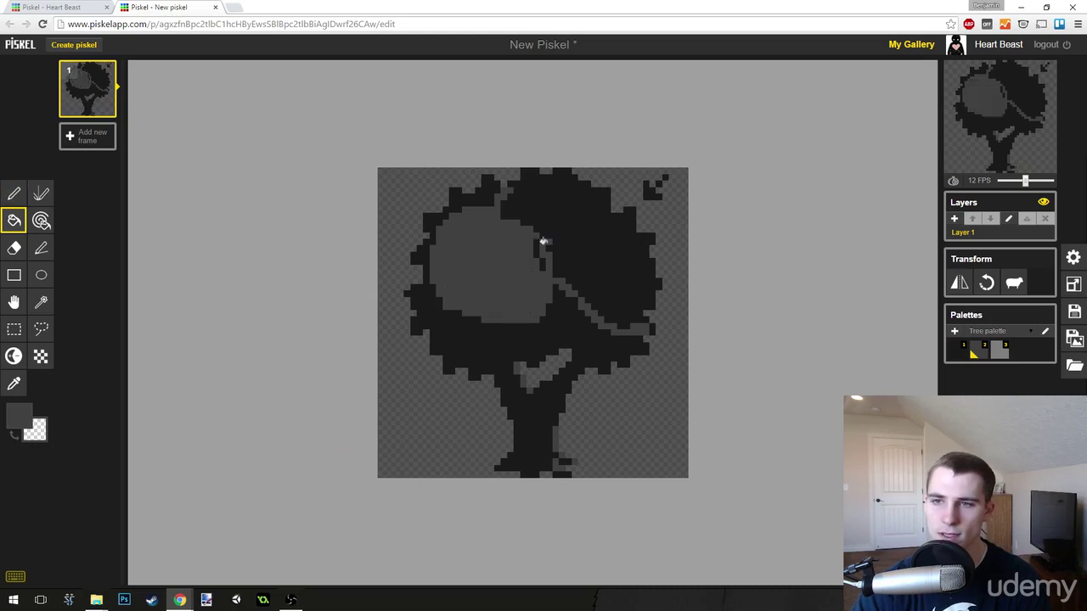
pyautogui.click(556, 228)
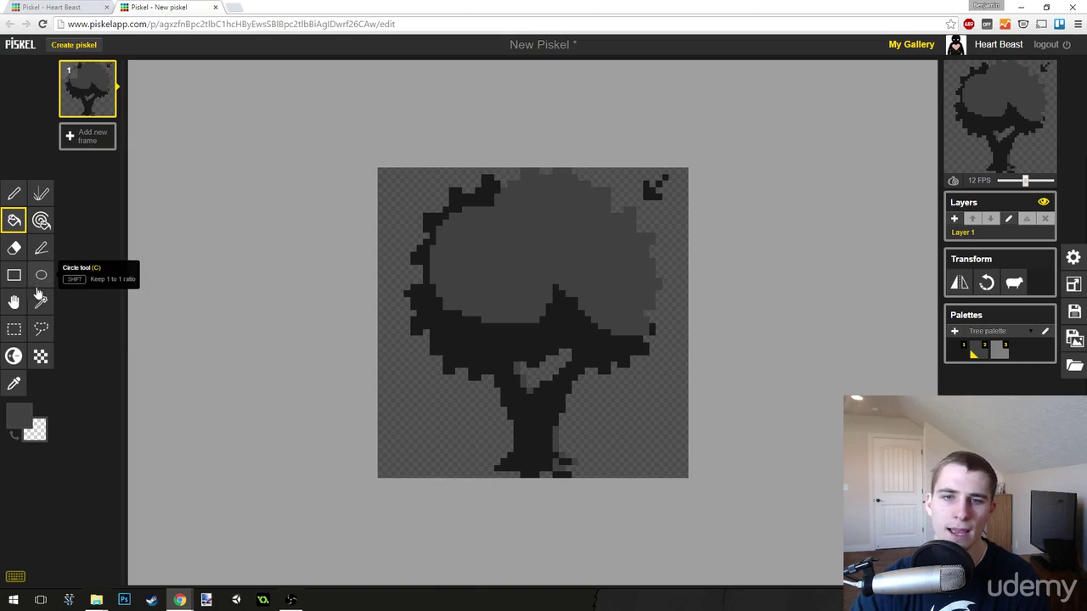
# Outline highlight areas in the lightest palette gray: a curve across the right foliage mass and an oval inside the left one
pyautogui.click(14, 193)
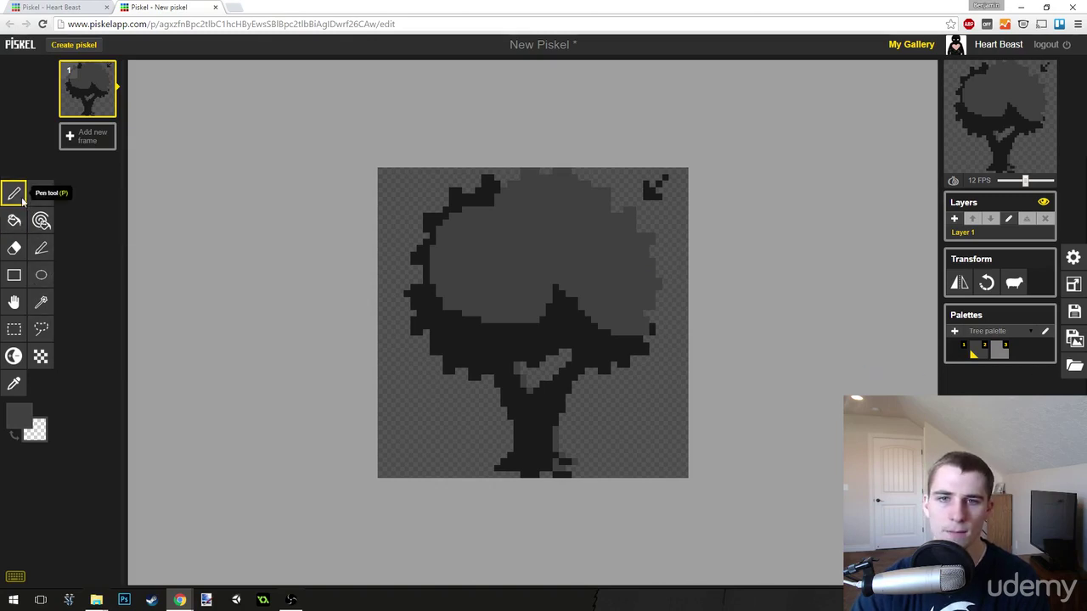
pyautogui.click(998, 349)
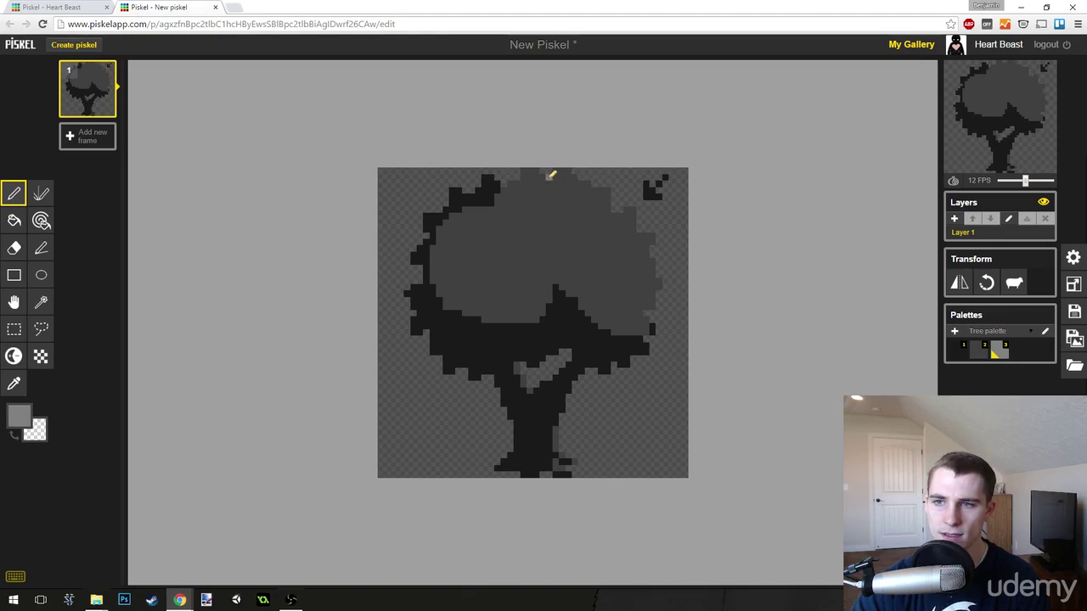
pyautogui.moveTo(549, 176)
pyautogui.mouseDown()
pyautogui.moveTo(582, 259)
pyautogui.moveTo(647, 292)
pyautogui.mouseUp()
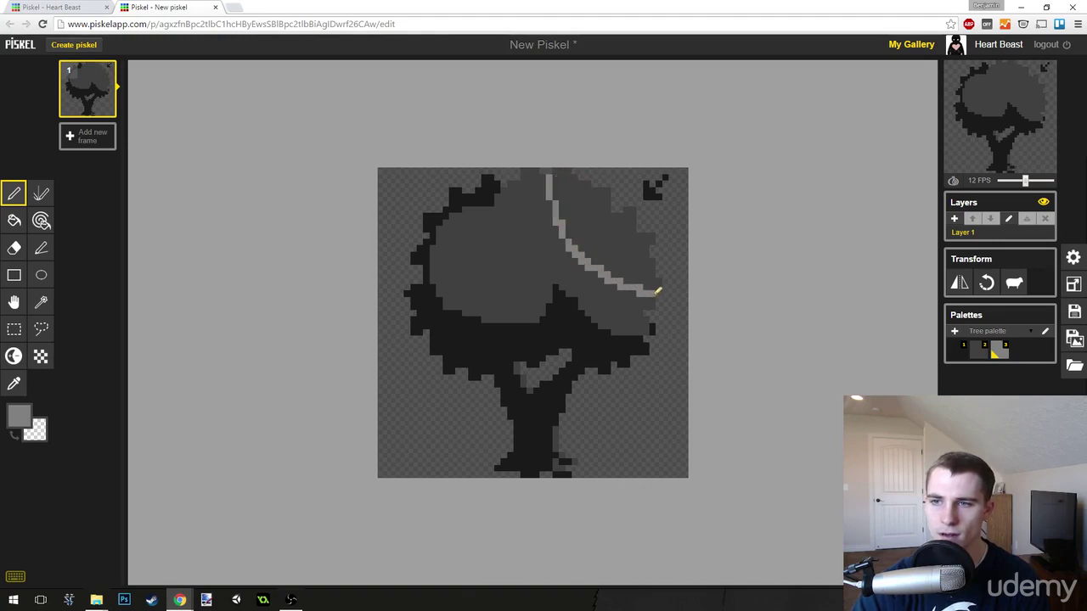
pyautogui.moveTo(515, 231)
pyautogui.mouseDown()
pyautogui.moveTo(465, 240)
pyautogui.moveTo(473, 258)
pyautogui.moveTo(533, 281)
pyautogui.moveTo(538, 242)
pyautogui.moveTo(499, 218)
pyautogui.mouseUp()
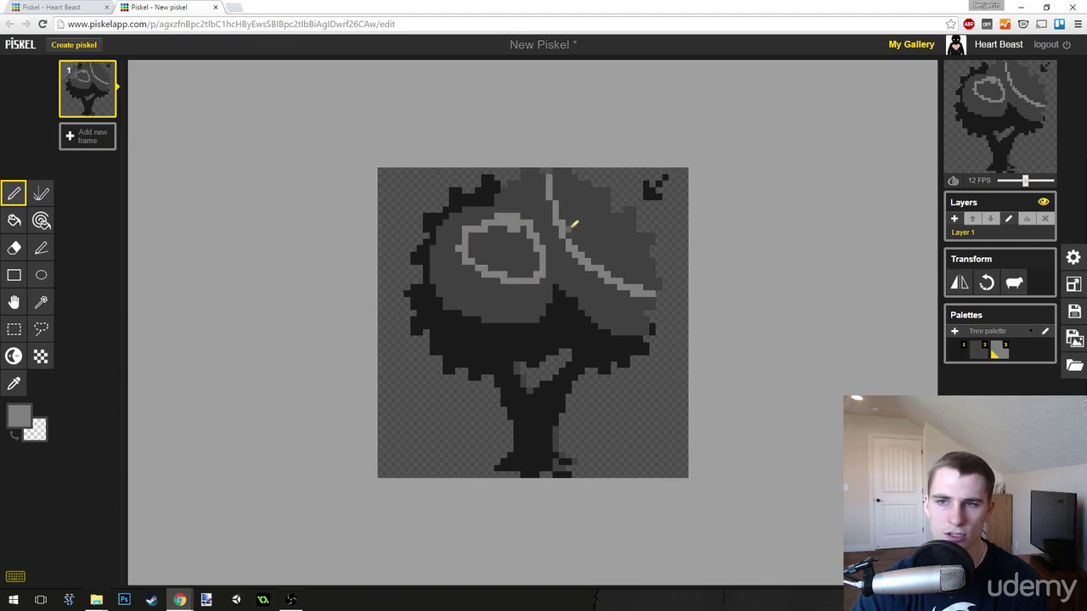
# Fill the left oval and the canopy's upper-right highlight area with the lightest gray
pyautogui.press('b')
pyautogui.click(500, 242)
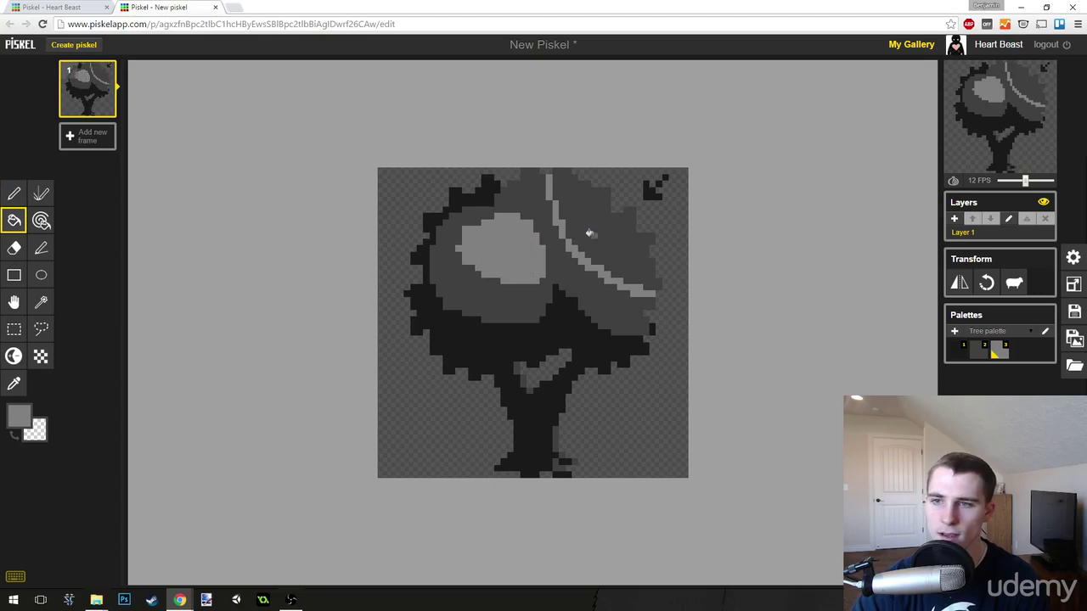
pyautogui.click(598, 236)
# Break up the left and lower edges of the middle-gray foliage with jagged, leaf-like pixels in the darkest gray
pyautogui.scroll(-6, 552, 236)
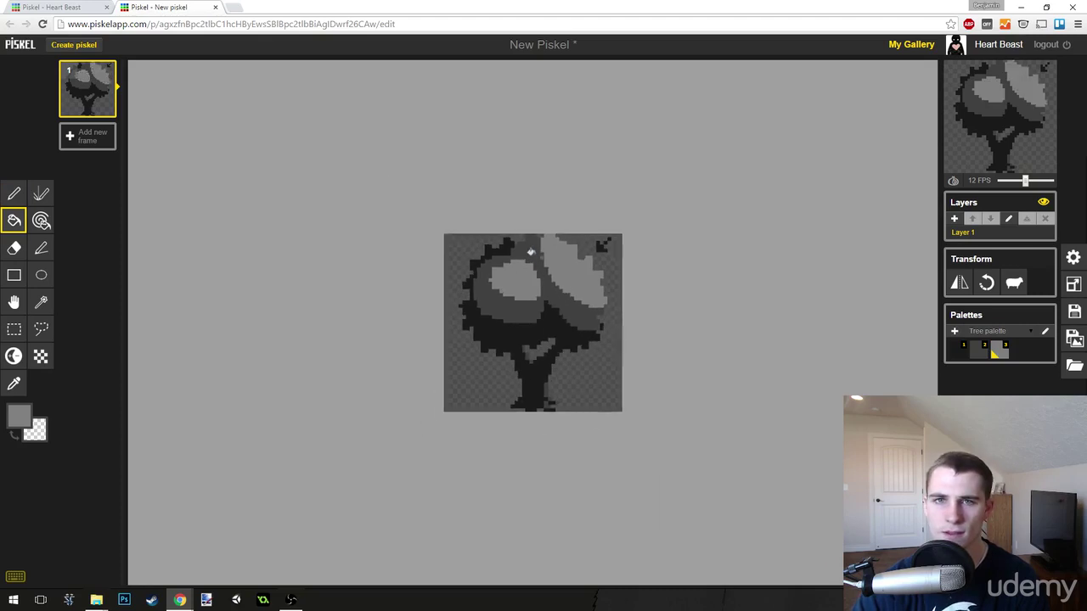
pyautogui.scroll(6, 564, 349)
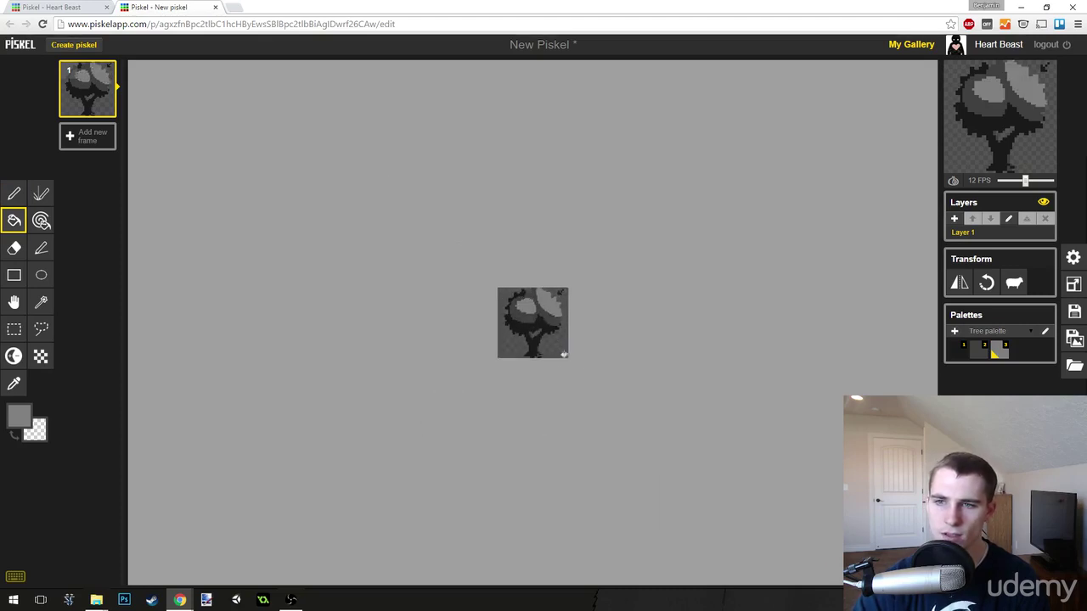
pyautogui.scroll(1, 551, 353)
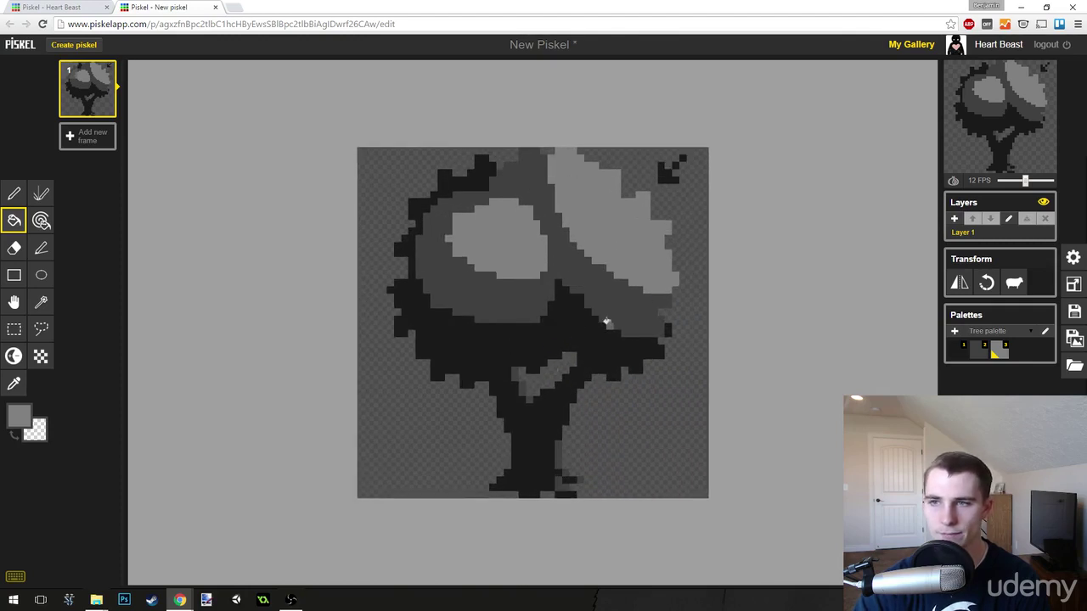
pyautogui.click(14, 193)
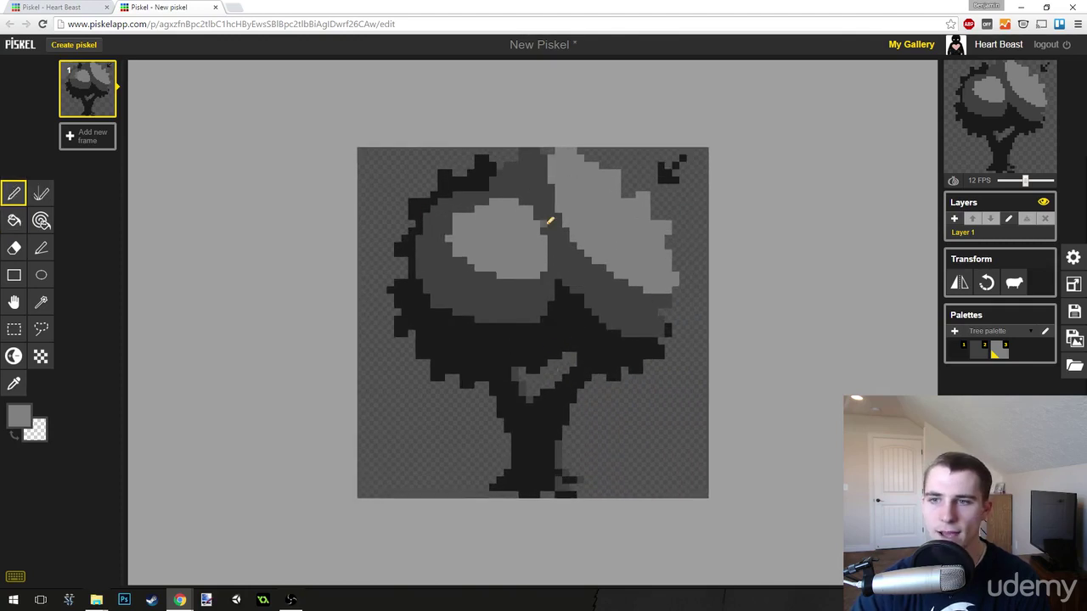
pyautogui.scroll(1, 576, 231)
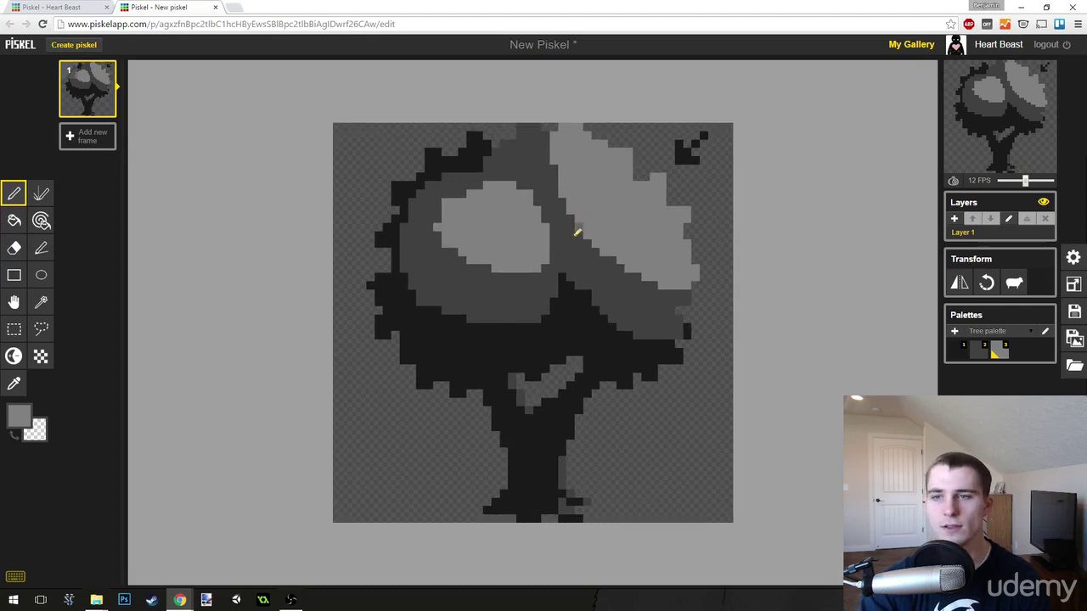
pyautogui.scroll(-3, 574, 229)
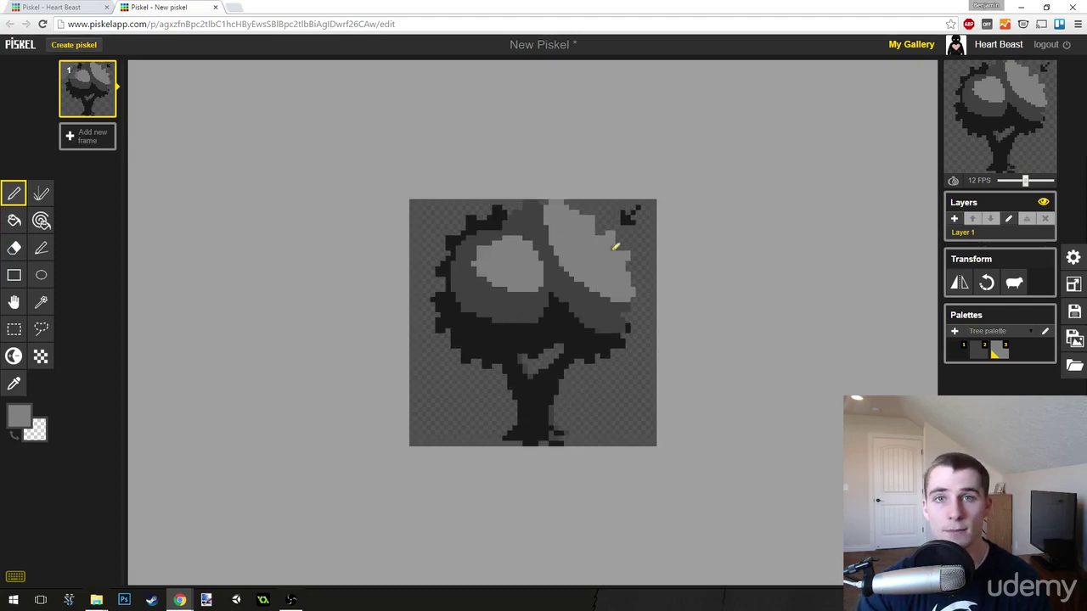
pyautogui.scroll(3, 597, 266)
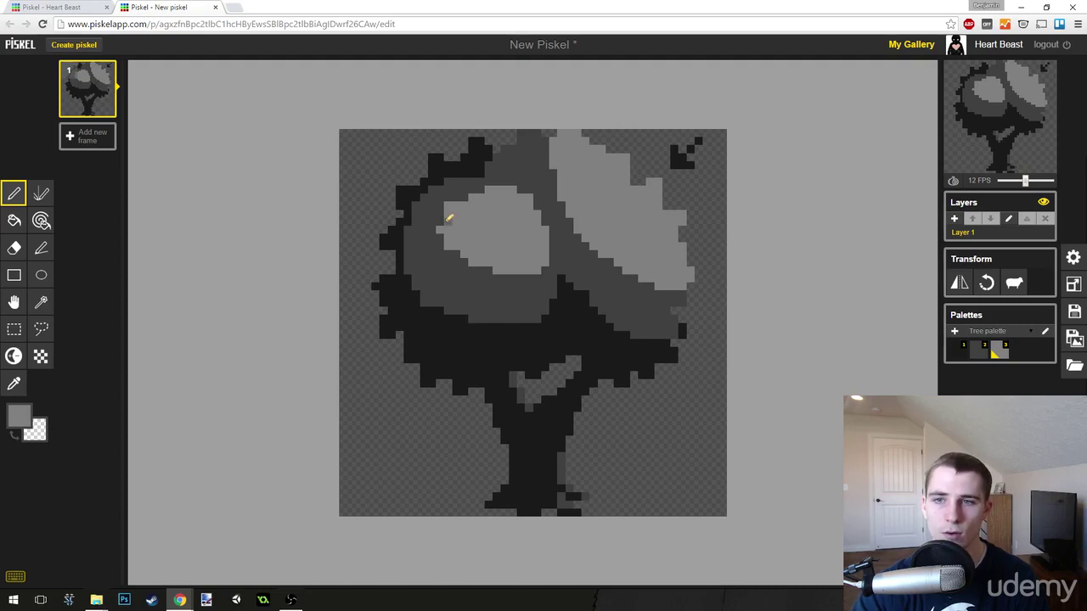
pyautogui.click(963, 351)
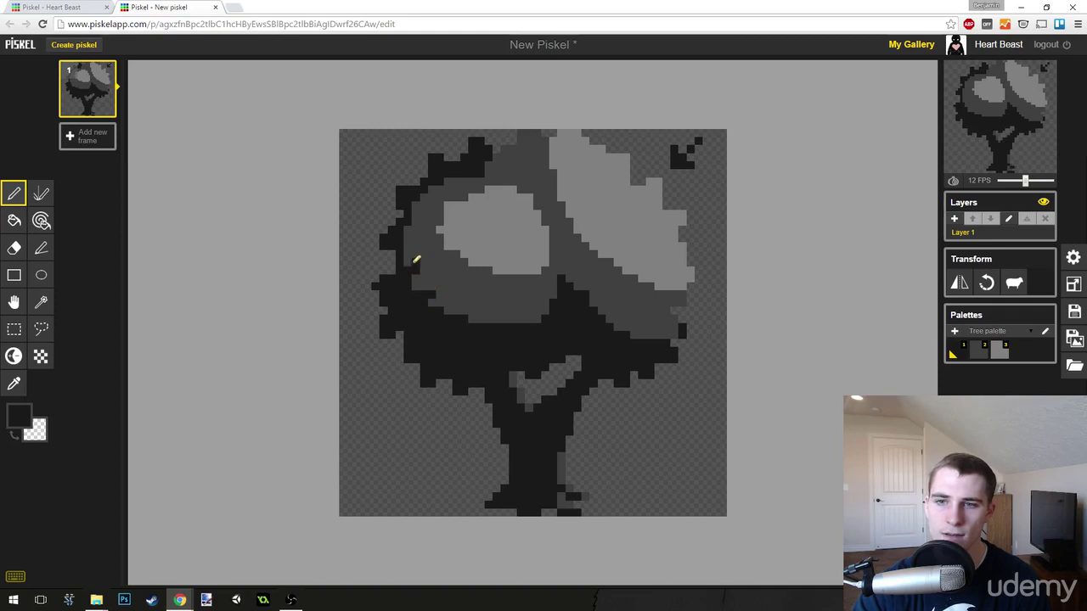
pyautogui.moveTo(405, 246)
pyautogui.mouseDown()
pyautogui.moveTo(415, 201)
pyautogui.moveTo(446, 176)
pyautogui.moveTo(463, 181)
pyautogui.moveTo(443, 175)
pyautogui.moveTo(496, 173)
pyautogui.moveTo(505, 143)
pyautogui.mouseUp()
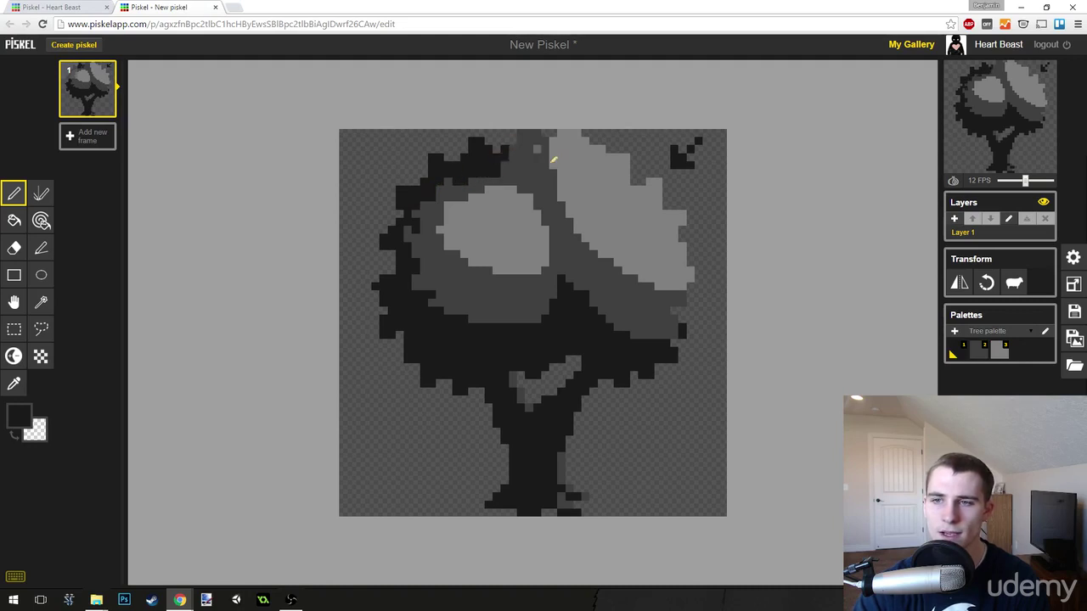
pyautogui.moveTo(659, 336)
pyautogui.mouseDown()
pyautogui.moveTo(628, 336)
pyautogui.moveTo(617, 312)
pyautogui.moveTo(609, 326)
pyautogui.moveTo(582, 316)
pyautogui.moveTo(593, 292)
pyautogui.moveTo(578, 303)
pyautogui.moveTo(570, 264)
pyautogui.moveTo(553, 306)
pyautogui.moveTo(543, 295)
pyautogui.moveTo(555, 312)
pyautogui.moveTo(547, 321)
pyautogui.moveTo(547, 307)
pyautogui.moveTo(527, 318)
pyautogui.moveTo(514, 306)
pyautogui.moveTo(506, 327)
pyautogui.moveTo(481, 322)
pyautogui.moveTo(477, 310)
pyautogui.moveTo(462, 328)
pyautogui.moveTo(441, 302)
pyautogui.mouseUp()
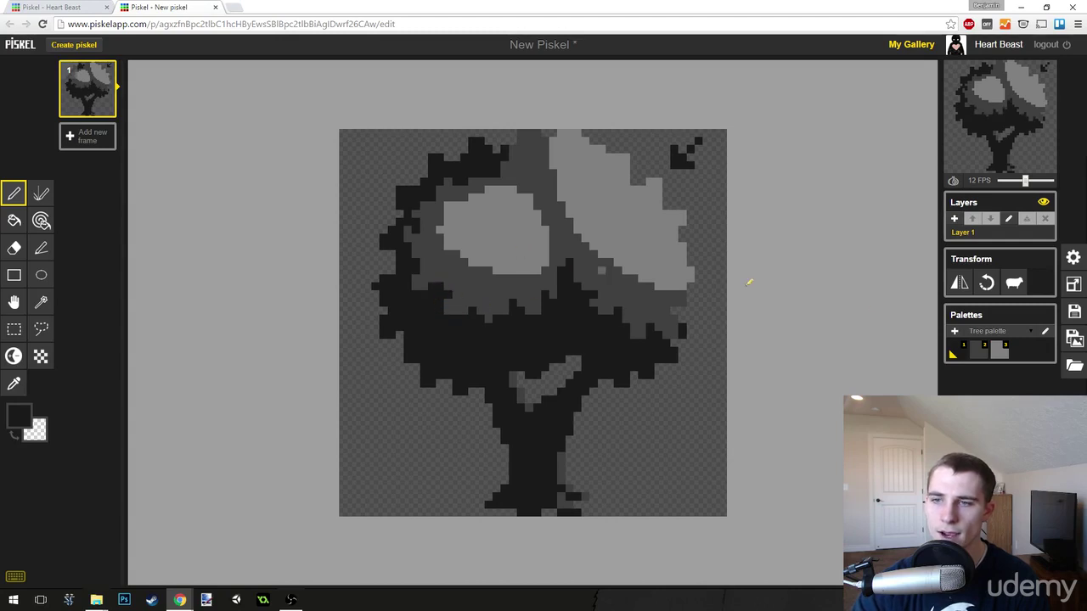
# Roughen the edges of both light-gray highlights with jagged middle-gray pixels so they look like leaves
pyautogui.click(981, 357)
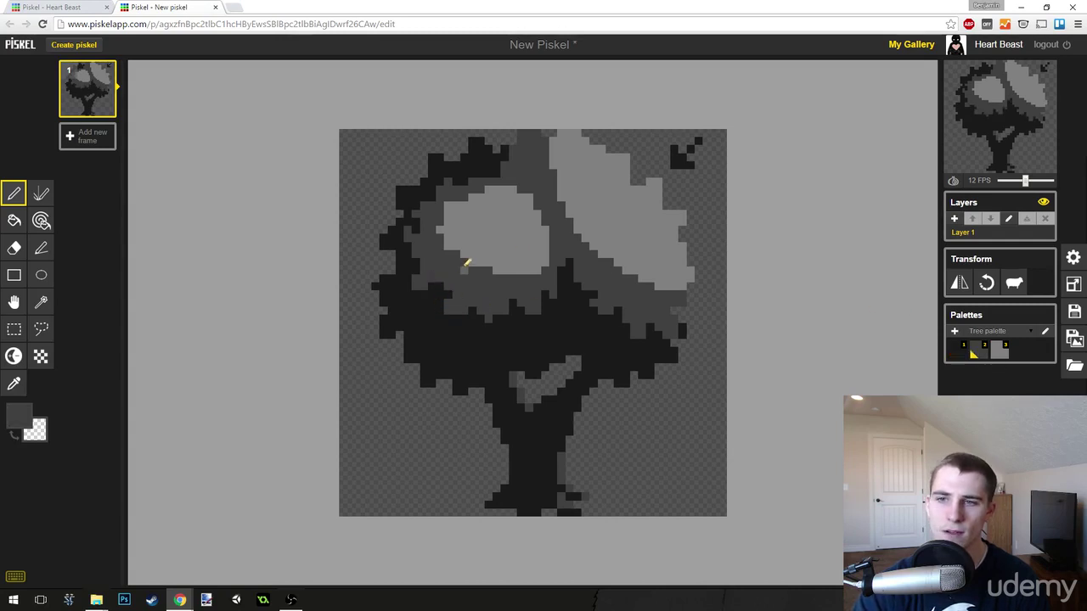
pyautogui.moveTo(463, 253)
pyautogui.mouseDown()
pyautogui.moveTo(481, 246)
pyautogui.moveTo(490, 270)
pyautogui.moveTo(517, 260)
pyautogui.moveTo(535, 270)
pyautogui.mouseUp()
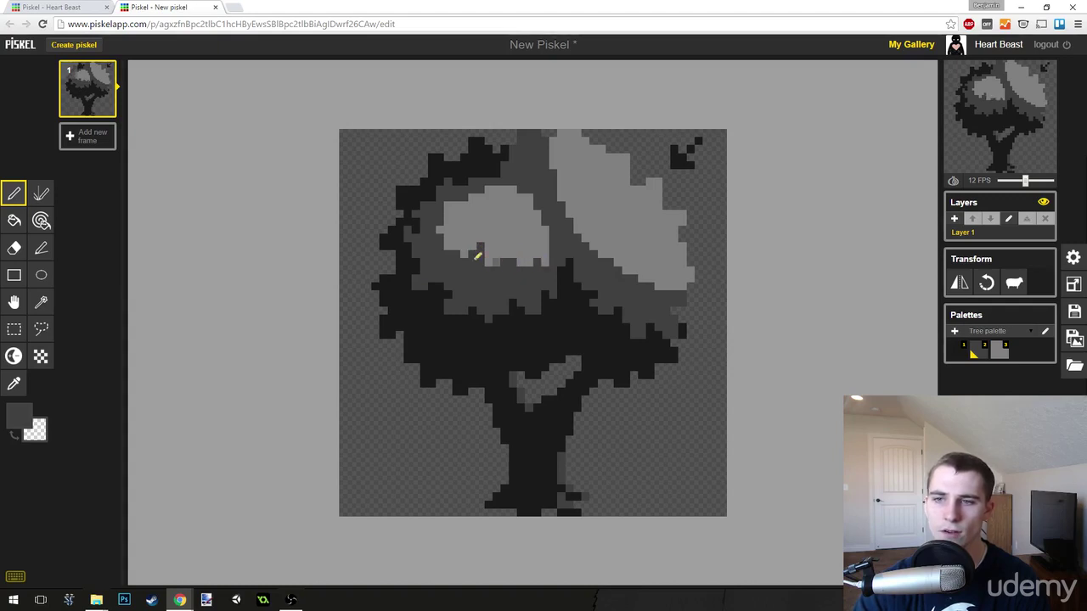
pyautogui.moveTo(456, 244)
pyautogui.mouseDown()
pyautogui.moveTo(452, 202)
pyautogui.moveTo(471, 208)
pyautogui.moveTo(486, 187)
pyautogui.moveTo(503, 196)
pyautogui.moveTo(487, 186)
pyautogui.moveTo(520, 184)
pyautogui.mouseUp()
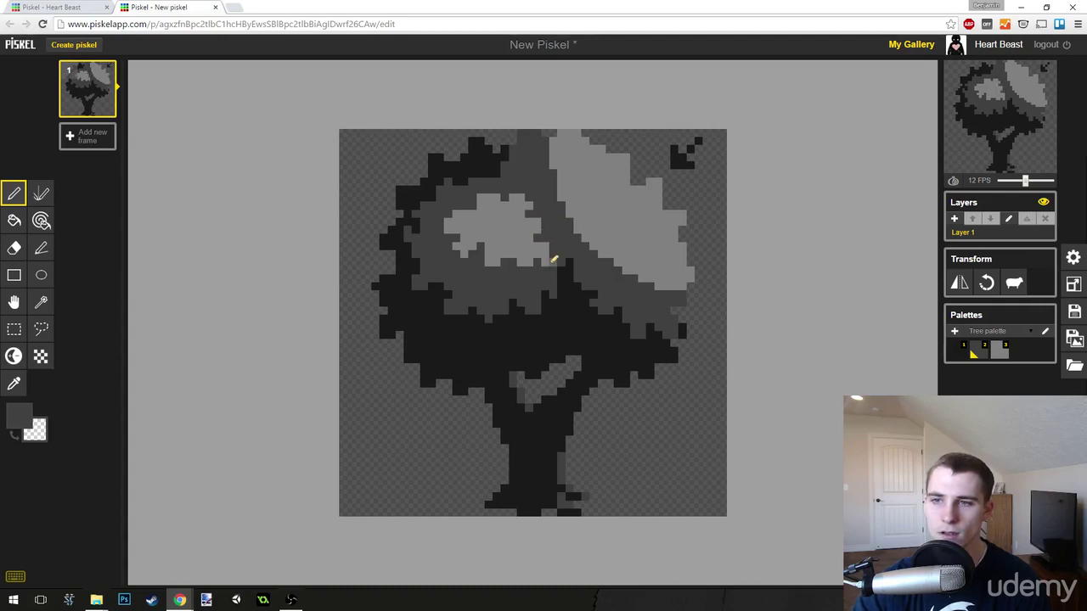
pyautogui.moveTo(548, 156)
pyautogui.mouseDown()
pyautogui.moveTo(586, 140)
pyautogui.moveTo(557, 159)
pyautogui.moveTo(552, 147)
pyautogui.moveTo(553, 172)
pyautogui.moveTo(570, 175)
pyautogui.moveTo(563, 188)
pyautogui.moveTo(555, 159)
pyautogui.moveTo(566, 207)
pyautogui.moveTo(583, 209)
pyautogui.moveTo(579, 230)
pyautogui.moveTo(598, 254)
pyautogui.moveTo(607, 246)
pyautogui.moveTo(603, 271)
pyautogui.moveTo(611, 277)
pyautogui.moveTo(628, 256)
pyautogui.moveTo(630, 275)
pyautogui.moveTo(653, 280)
pyautogui.moveTo(650, 264)
pyautogui.moveTo(633, 275)
pyautogui.moveTo(664, 288)
pyautogui.moveTo(671, 273)
pyautogui.moveTo(679, 290)
pyautogui.moveTo(674, 253)
pyautogui.mouseUp()
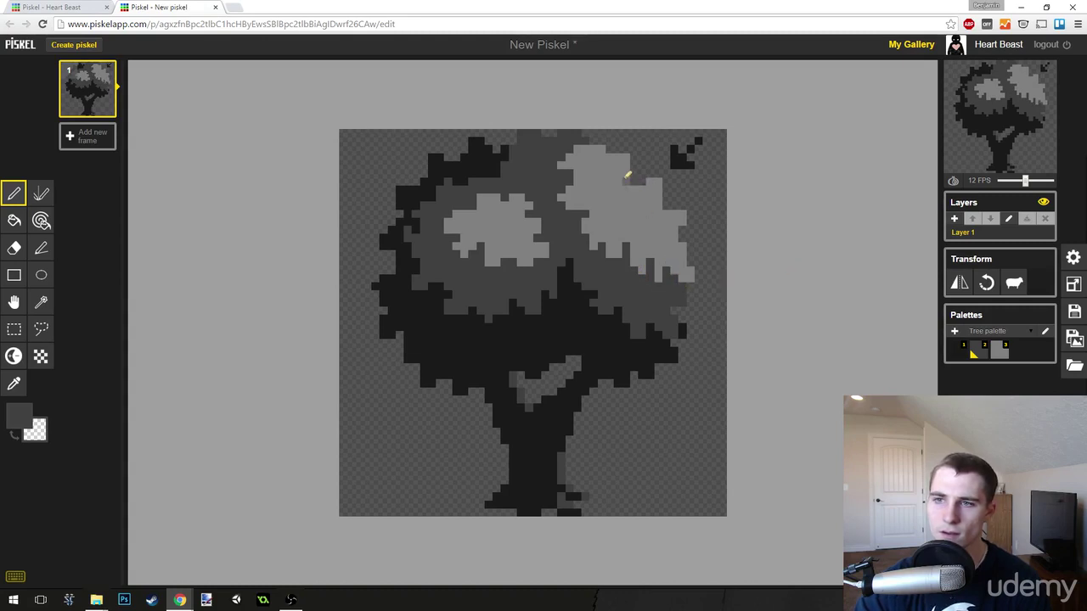
pyautogui.click(625, 172)
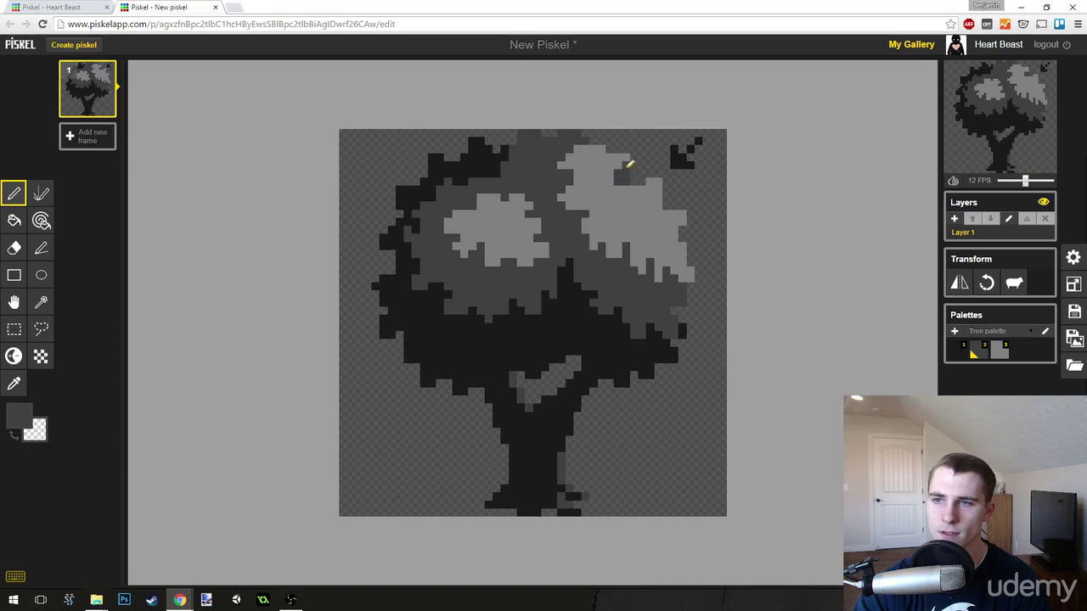
pyautogui.click(671, 213)
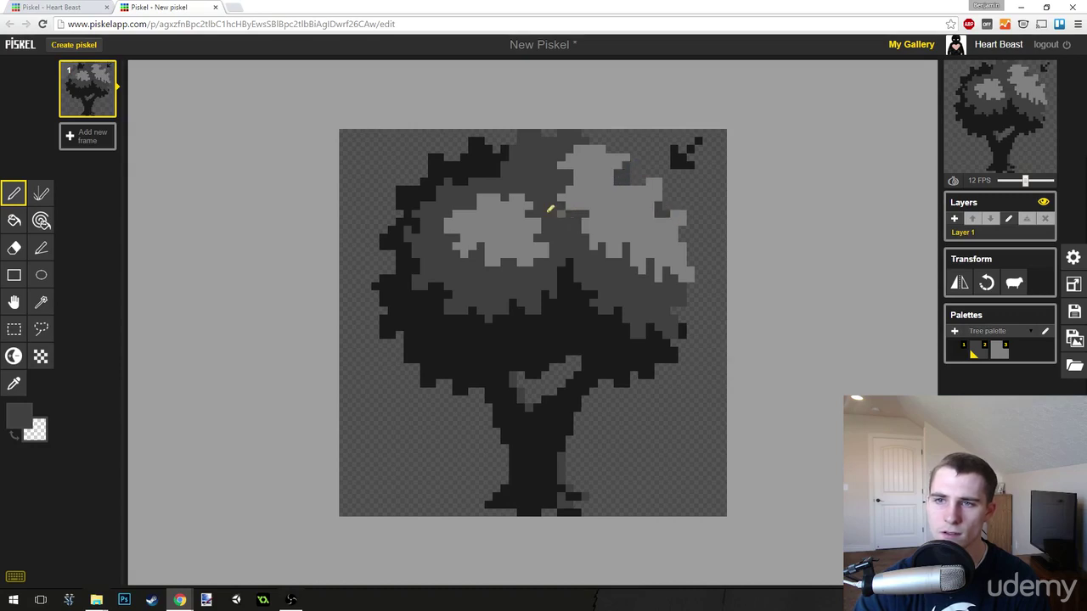
# Paint small scattered middle-gray leaf clumps into the dark foliage along the canopy's left side and below the left mass
pyautogui.scroll(-8, 578, 376)
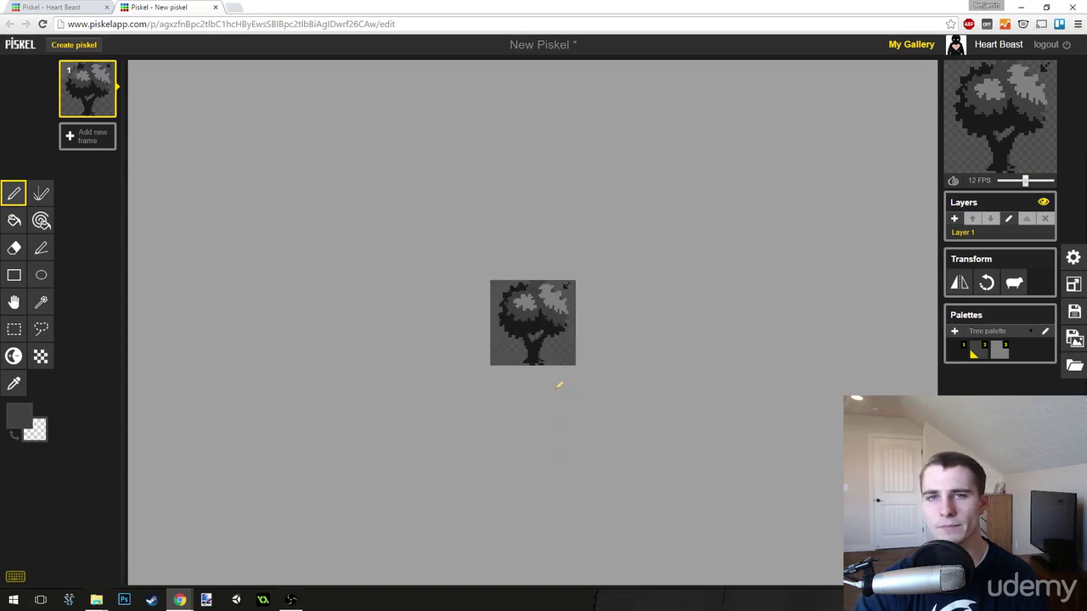
pyautogui.scroll(8, 522, 310)
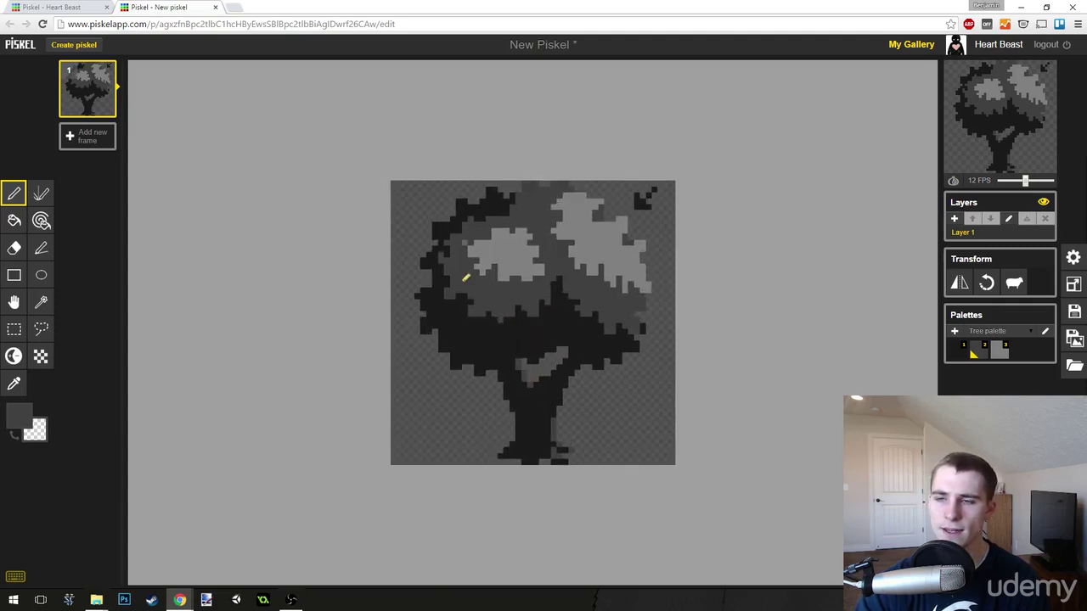
pyautogui.scroll(-3, 527, 291)
pyautogui.scroll(5, 547, 336)
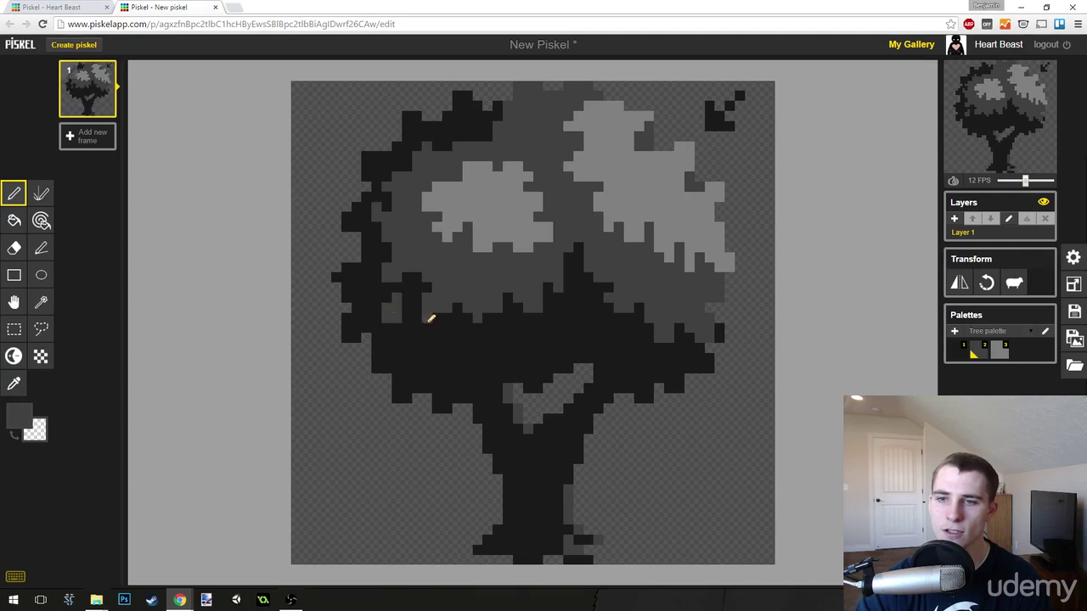
pyautogui.moveTo(441, 323)
pyautogui.mouseDown()
pyautogui.moveTo(430, 332)
pyautogui.moveTo(487, 320)
pyautogui.moveTo(478, 333)
pyautogui.moveTo(498, 331)
pyautogui.moveTo(527, 316)
pyautogui.moveTo(538, 329)
pyautogui.mouseUp()
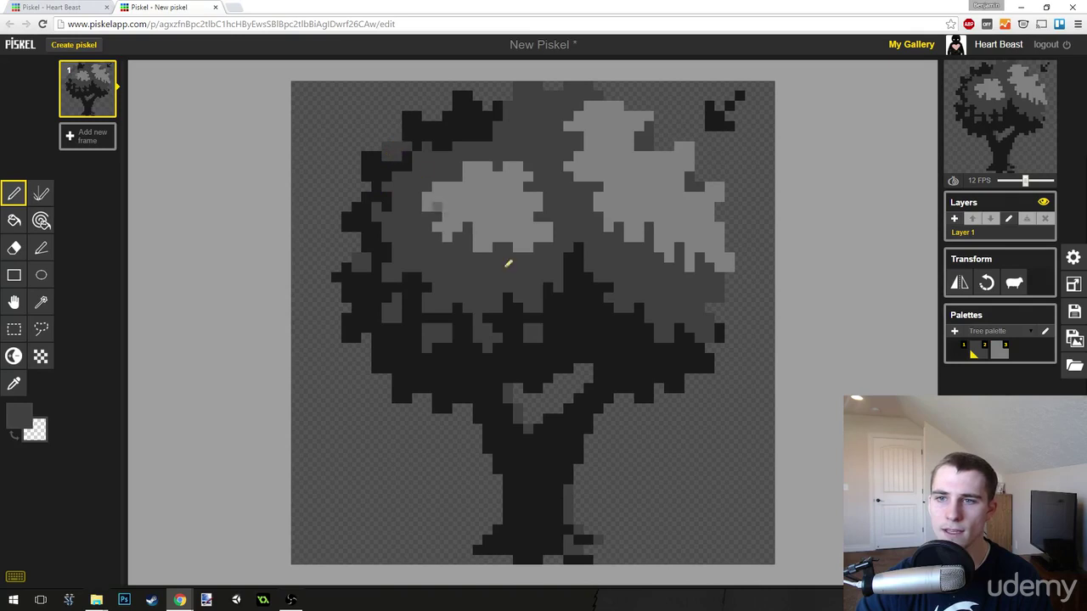
# Place two small lightest-gray leaf clumps just outside the lower-left edge of the canopy's left highlight
pyautogui.scroll(-5, 516, 289)
pyautogui.scroll(5, 519, 363)
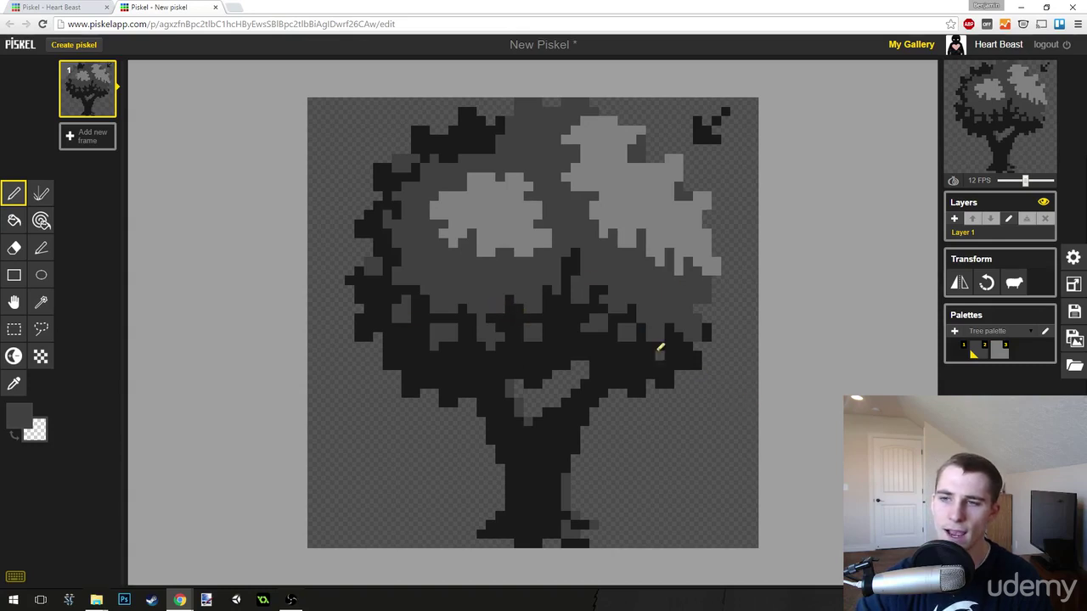
pyautogui.click(999, 356)
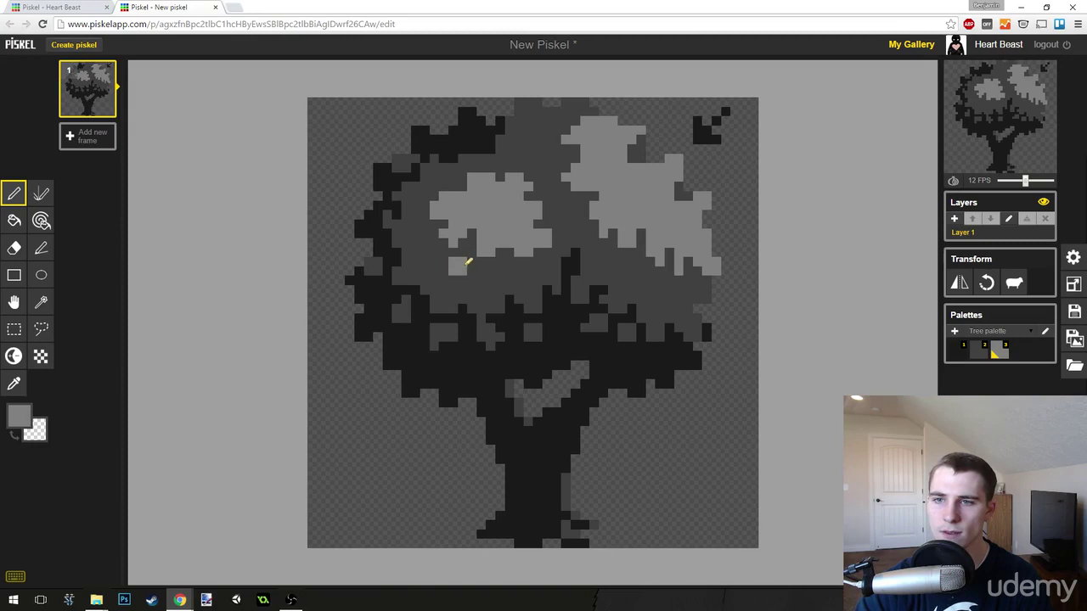
pyautogui.click(419, 239)
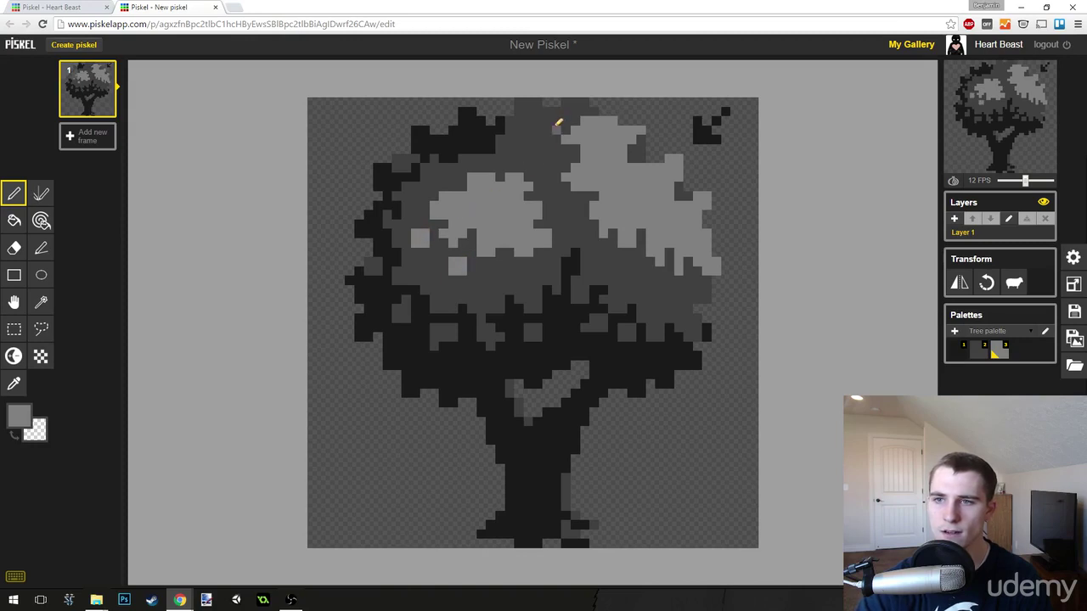
# Add scattered lightest-gray leaf clumps along the left and lower edges of the canopy's right highlight
pyautogui.moveTo(556, 138); pyautogui.dragTo(546, 129)
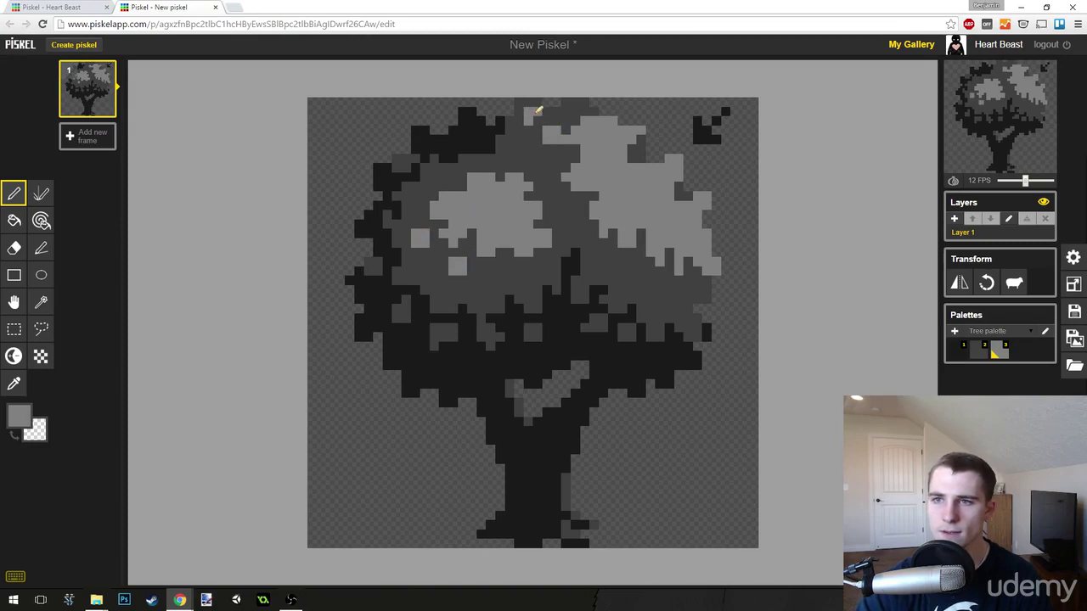
pyautogui.click(535, 117)
pyautogui.click(543, 162)
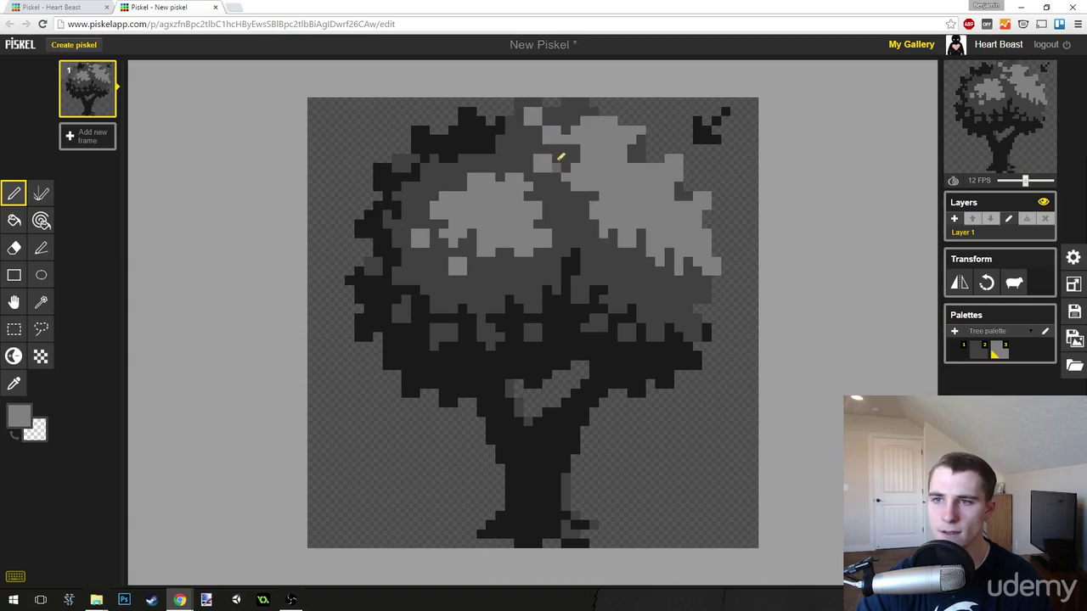
pyautogui.moveTo(564, 204); pyautogui.dragTo(586, 208)
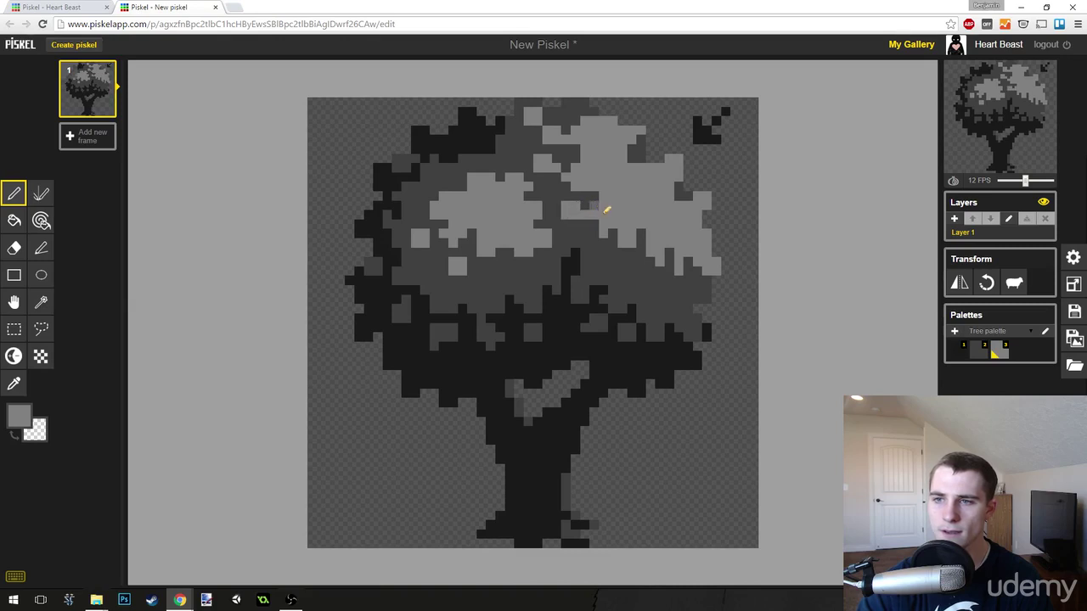
pyautogui.click(608, 257)
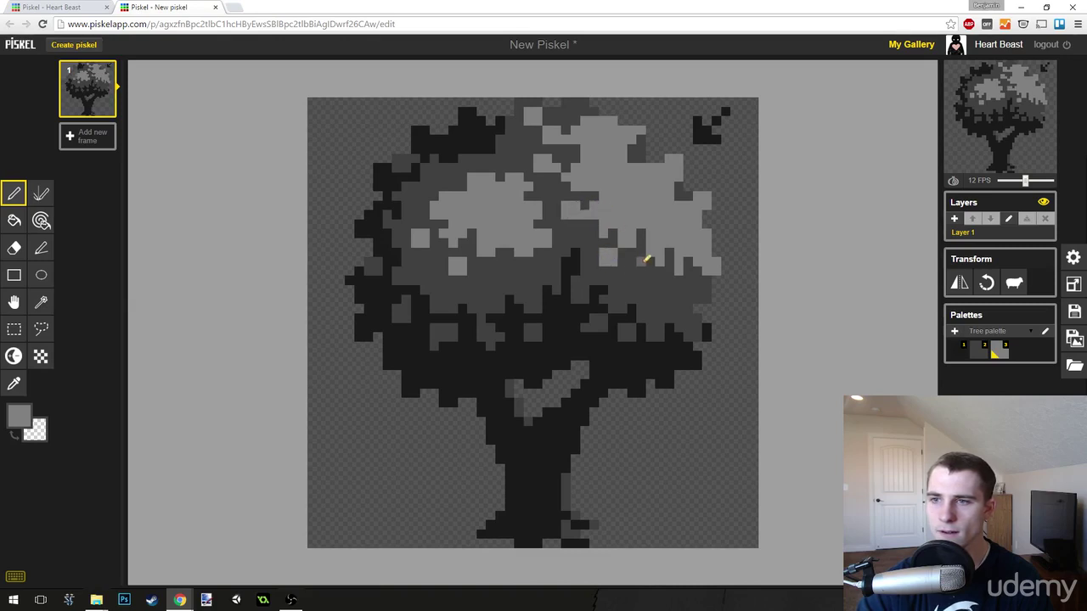
pyautogui.moveTo(646, 269); pyautogui.dragTo(634, 267)
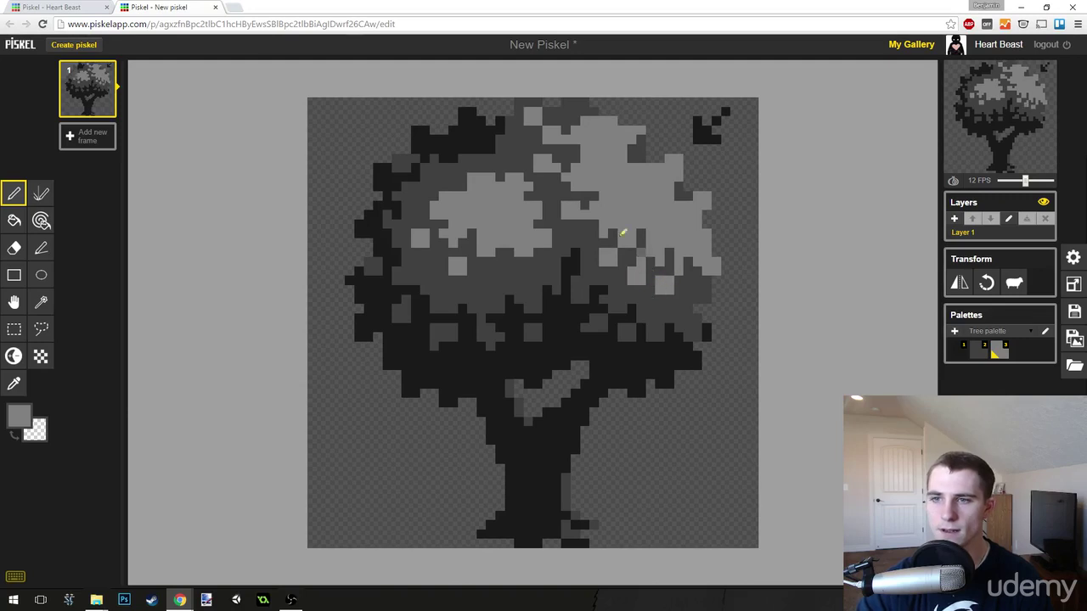
# Break up the upper parts of both light highlights with scattered middle-gray pixels to suggest separate leaves
pyautogui.scroll(-5, 561, 322)
pyautogui.scroll(2, 561, 322)
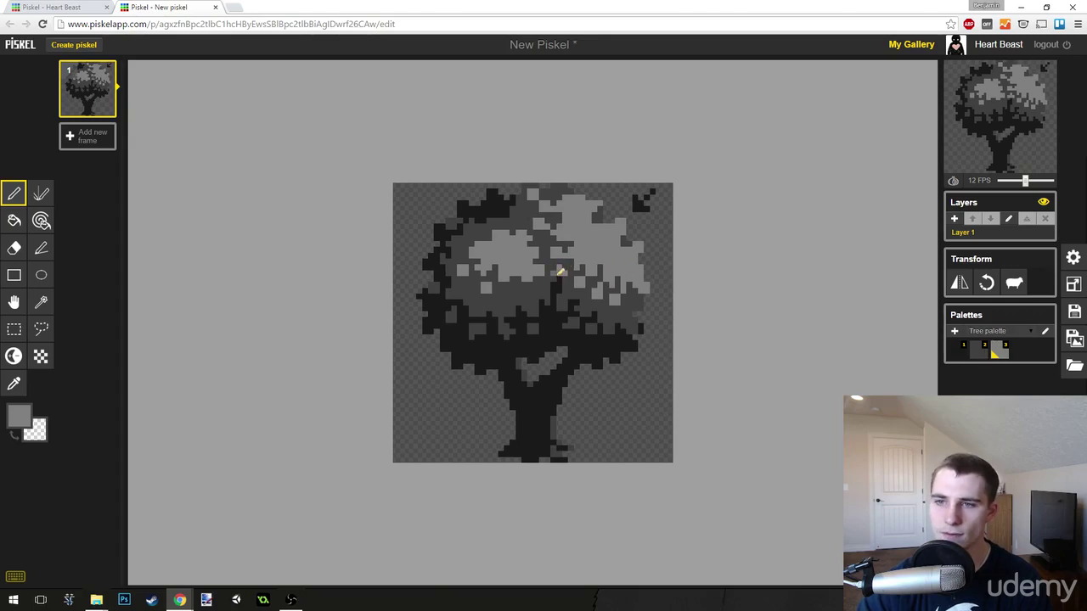
pyautogui.scroll(-5, 556, 270)
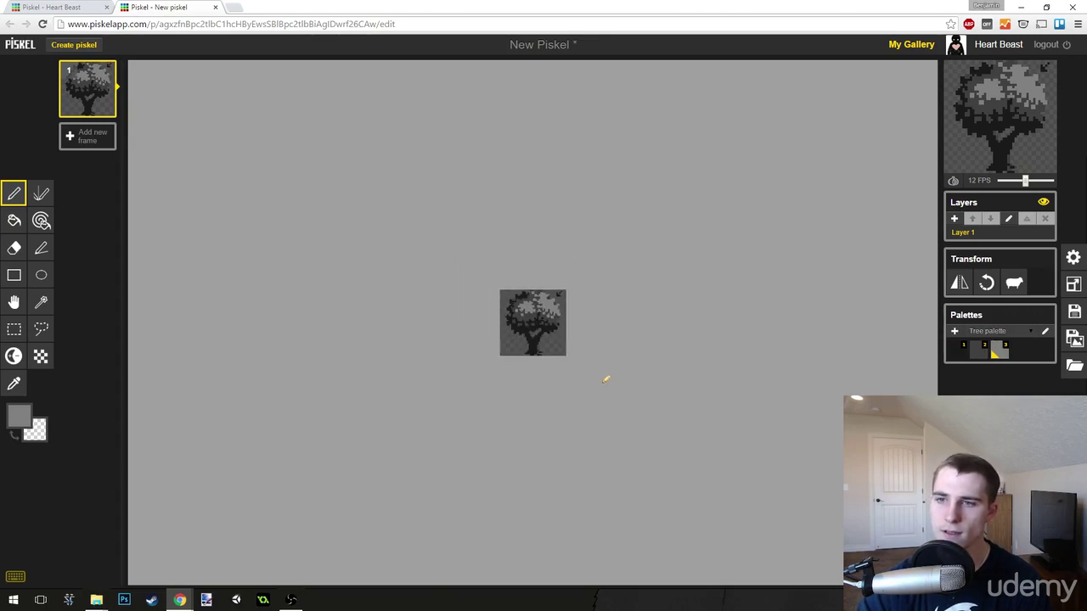
pyautogui.scroll(7, 535, 386)
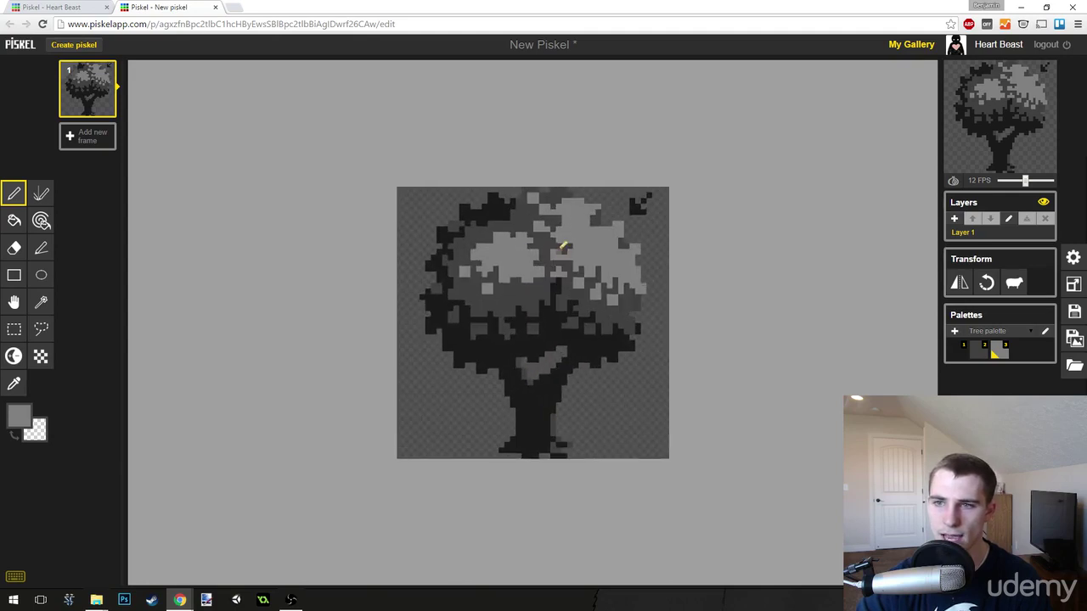
pyautogui.click(972, 349)
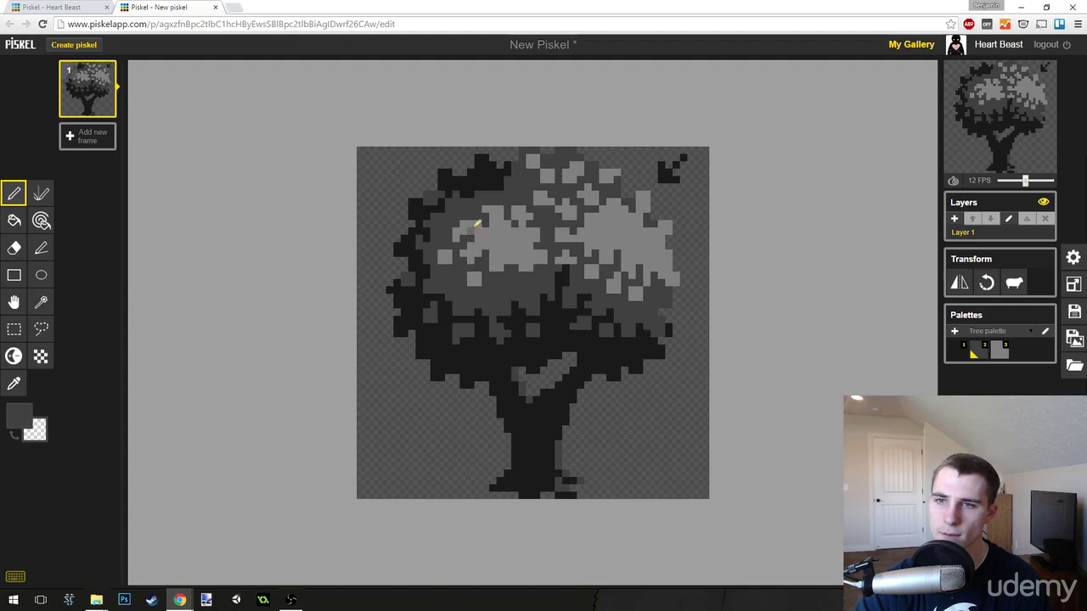
pyautogui.scroll(-3, 623, 179)
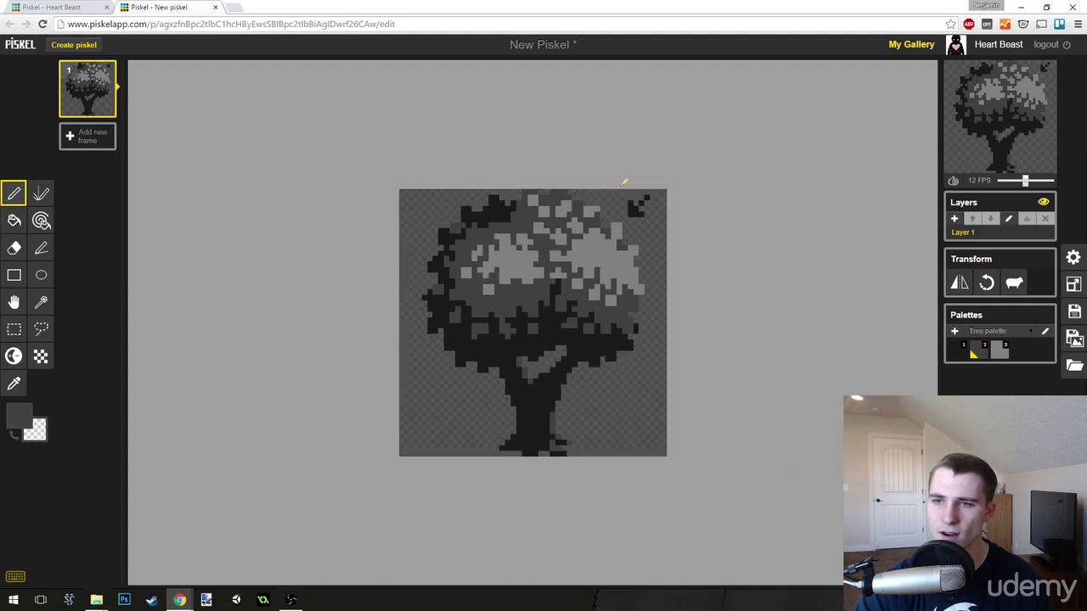
pyautogui.scroll(3, 665, 340)
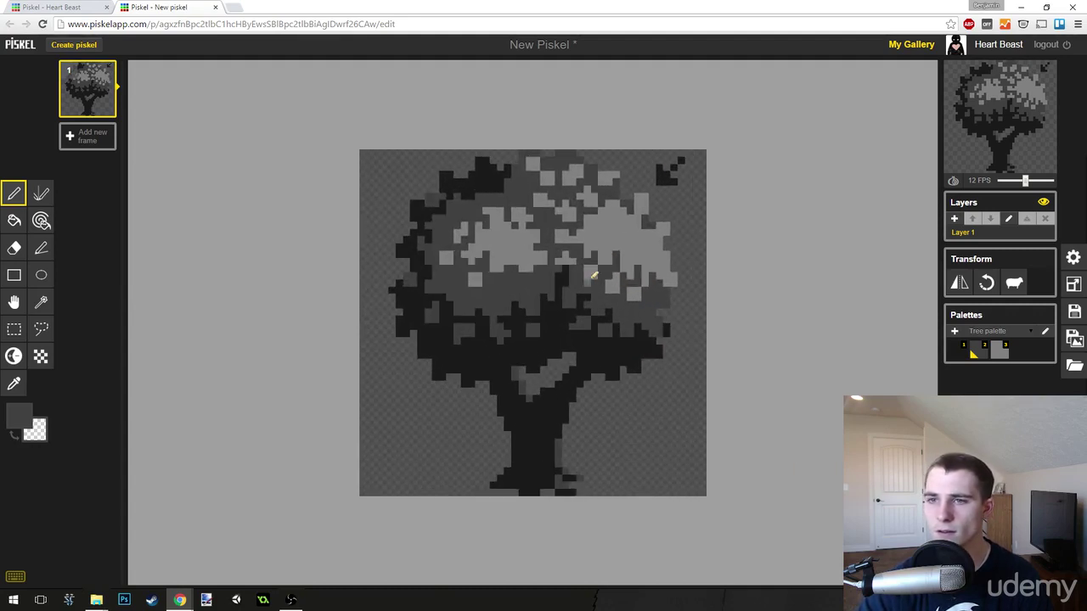
# Fill the gaps in the upper part of the right highlight back in with the lightest gray to make it more solid
pyautogui.click(1000, 352)
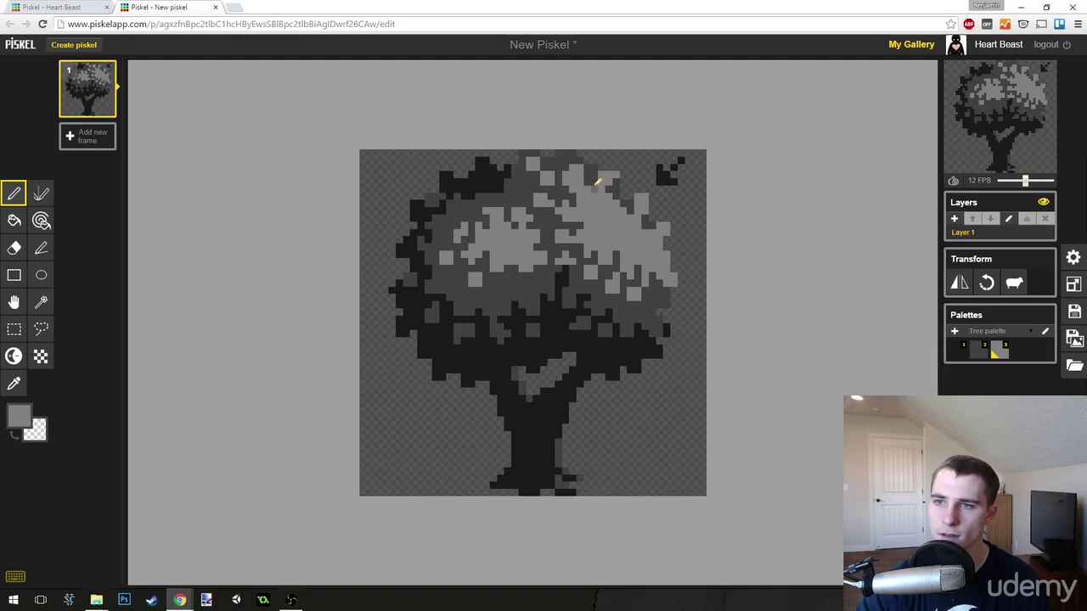
pyautogui.scroll(-5, 665, 167)
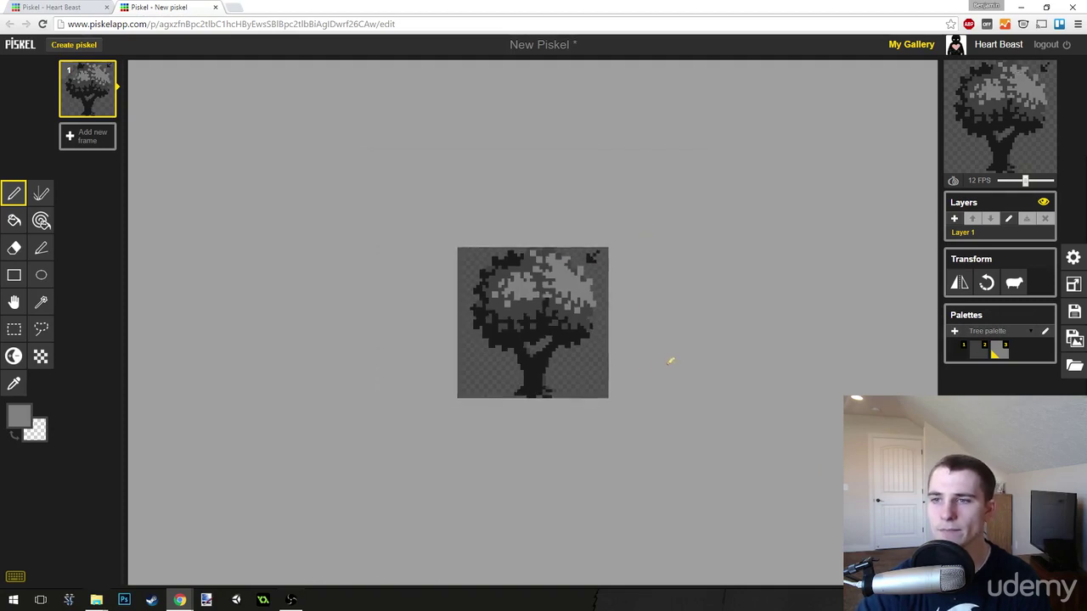
pyautogui.scroll(1, 594, 242)
pyautogui.scroll(-4, 589, 280)
pyautogui.scroll(-2, 549, 342)
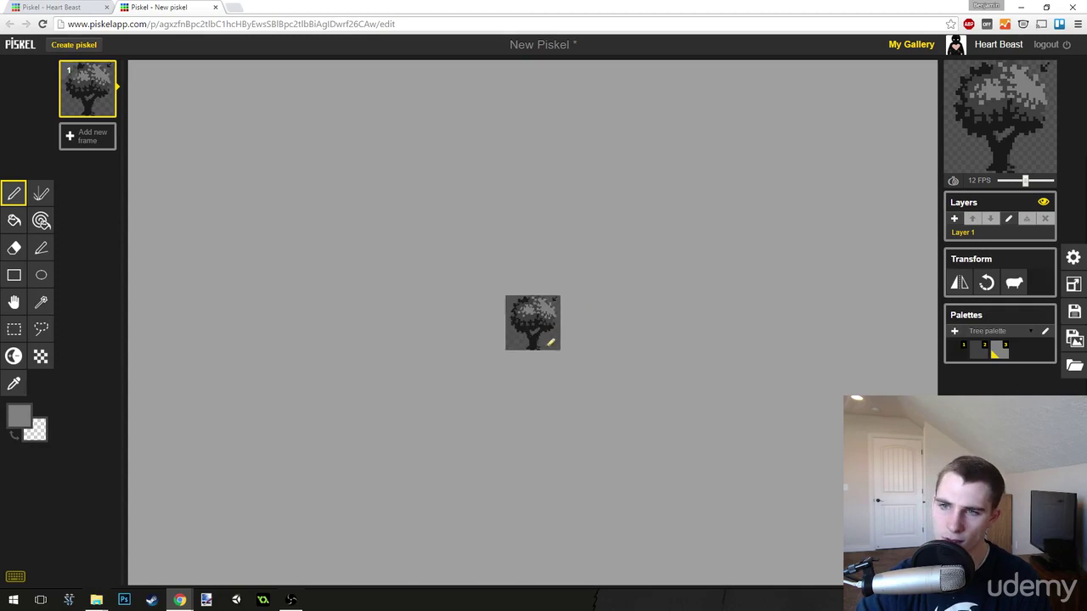
# Paint lightest-gray highlight pixels in the trunk's fork, down its lower right edge and on the right root
pyautogui.scroll(5, 565, 402)
pyautogui.scroll(2, 537, 391)
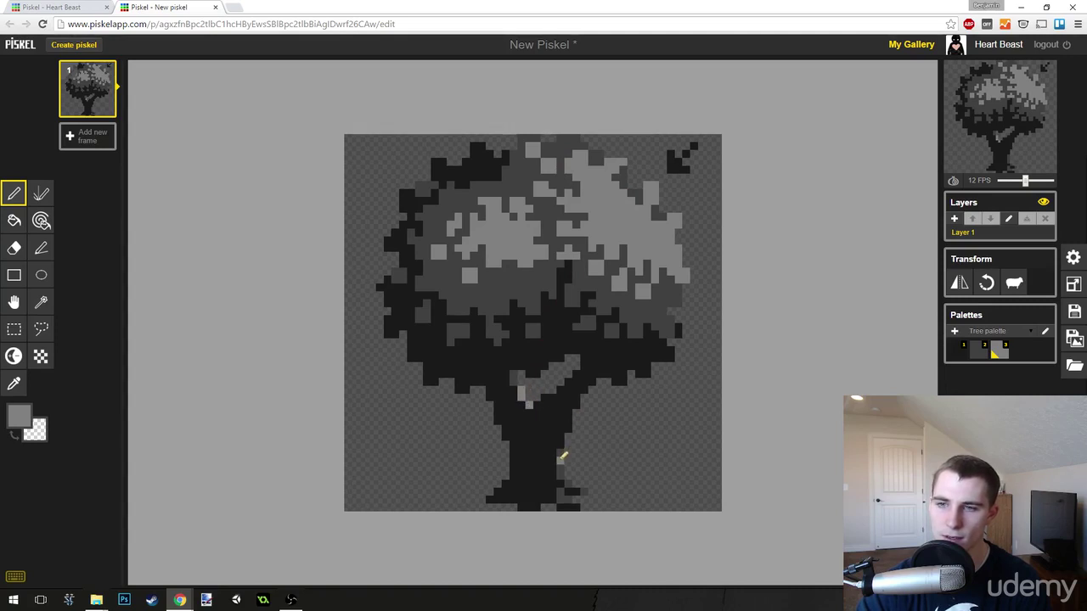
pyautogui.moveTo(561, 464); pyautogui.dragTo(561, 477)
pyautogui.click(582, 492)
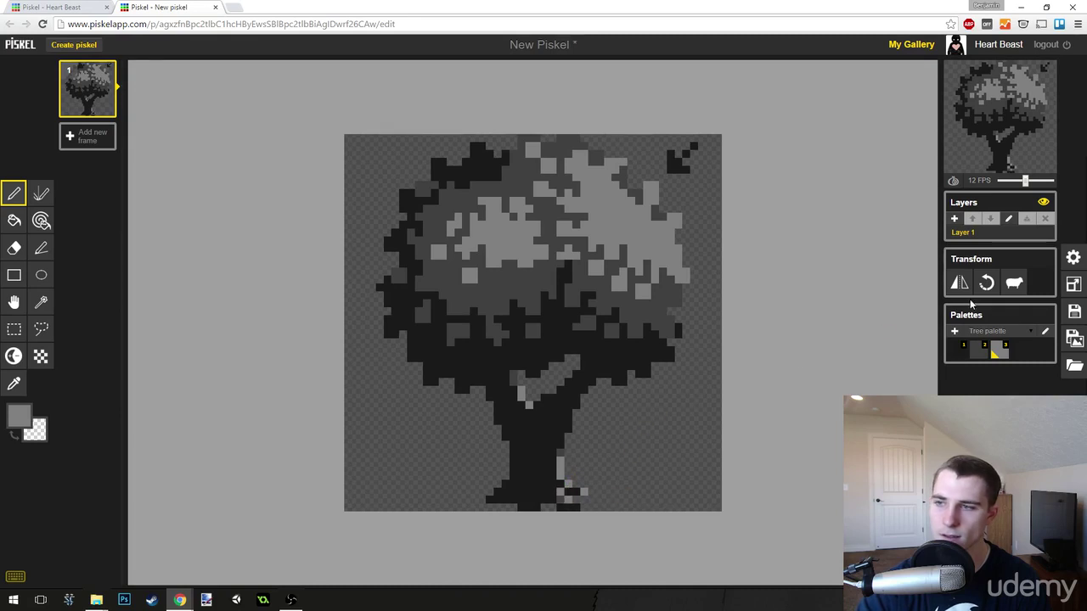
# Shade the trunk's right edge in middle gray and tone down some of the light pixels at its base
pyautogui.click(977, 351)
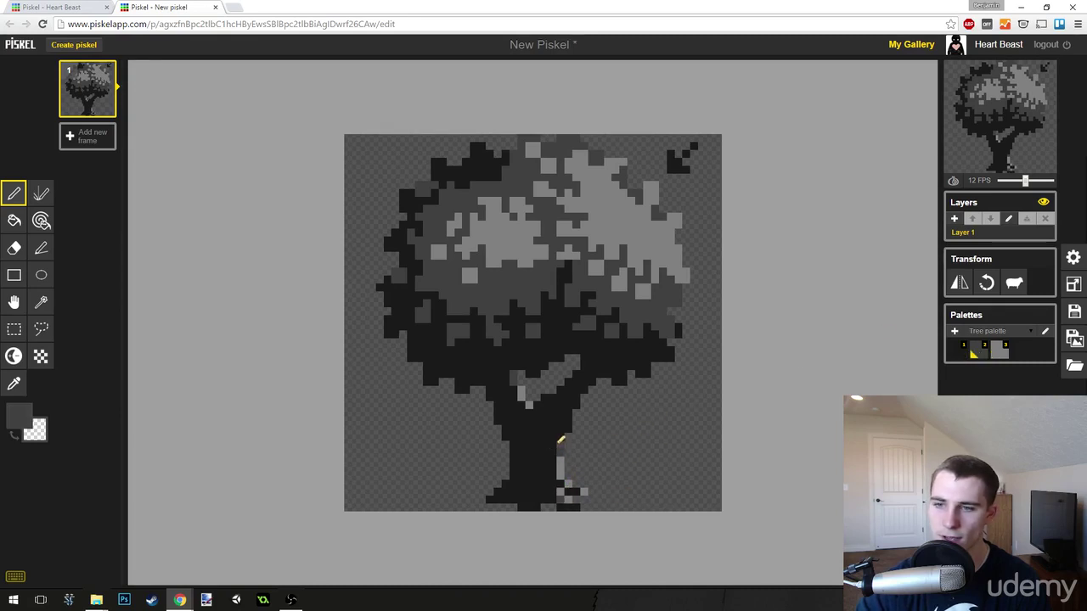
pyautogui.moveTo(570, 425); pyautogui.dragTo(558, 461)
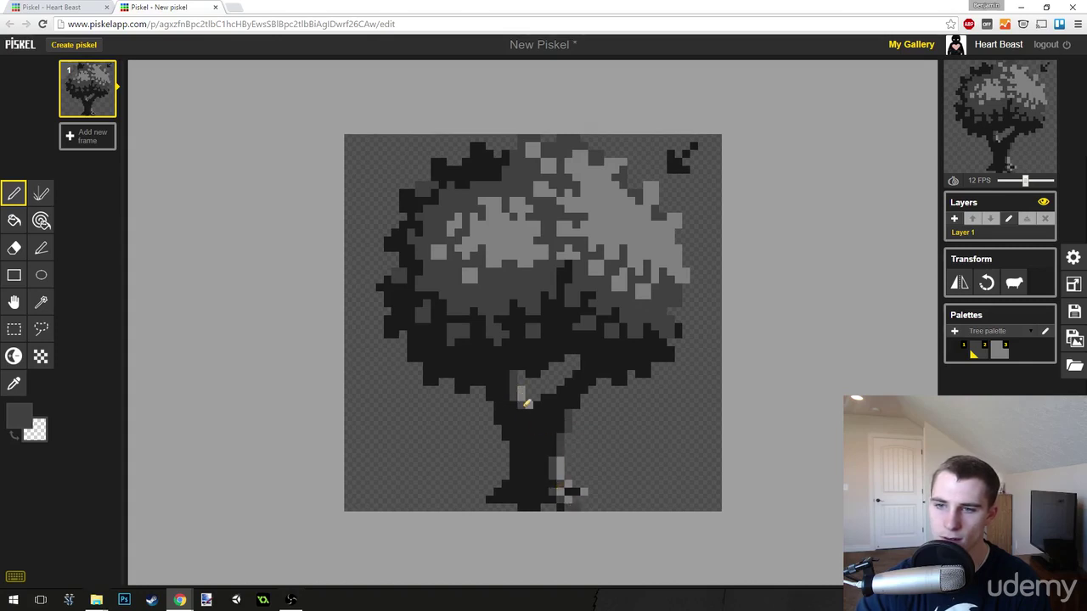
pyautogui.scroll(-5, 632, 321)
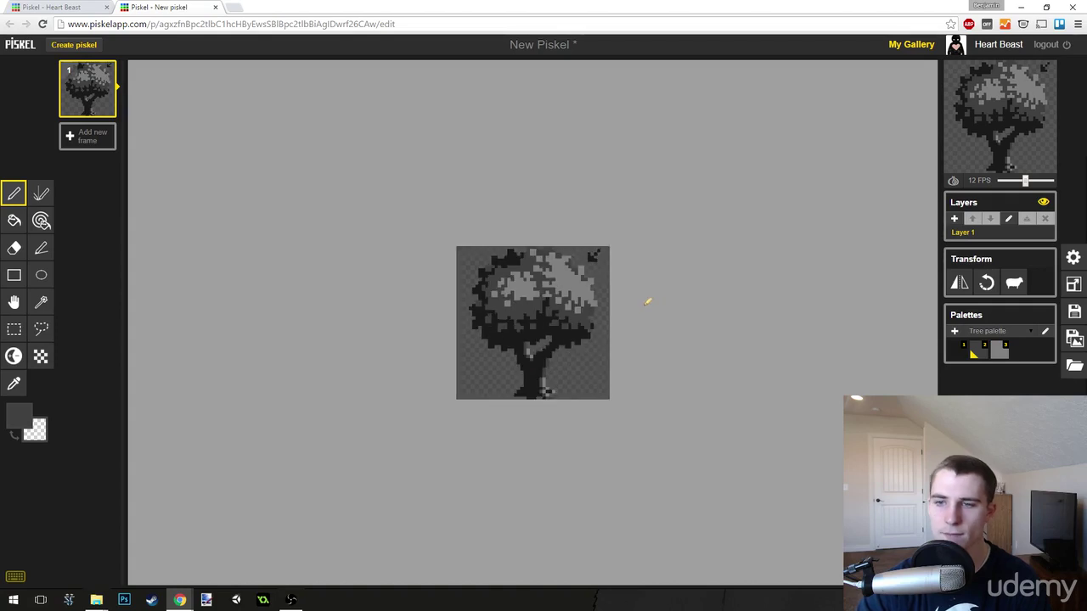
pyautogui.scroll(4, 645, 309)
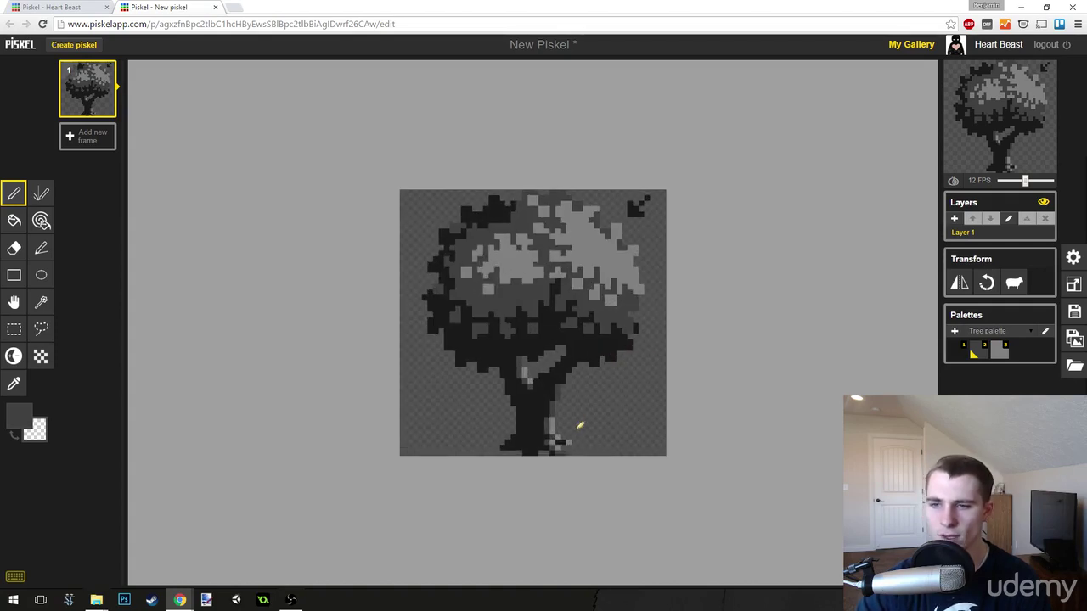
pyautogui.scroll(-3, 669, 321)
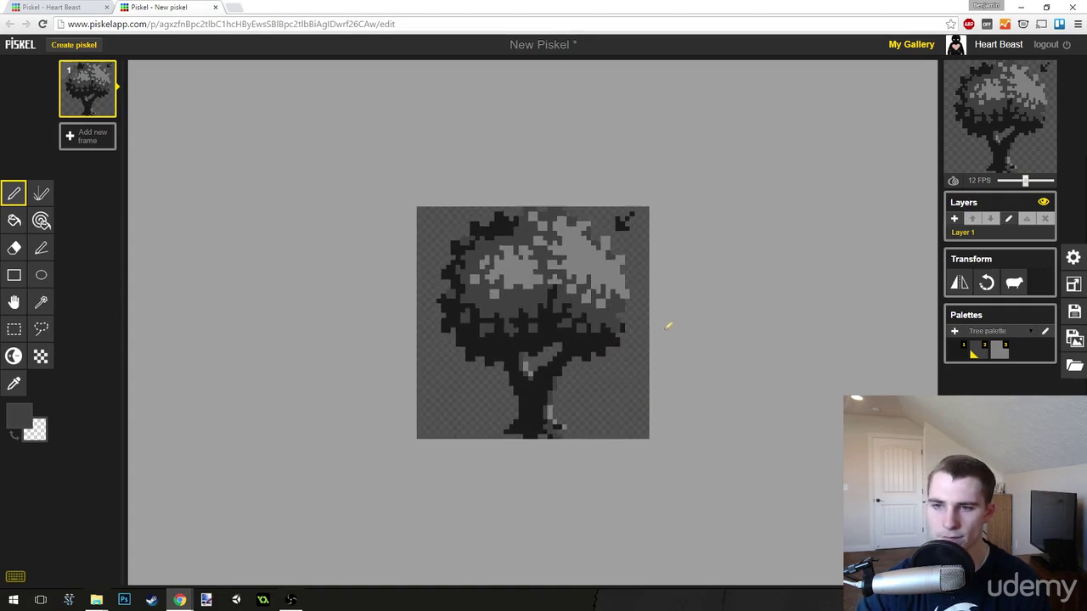
pyautogui.scroll(4, 626, 348)
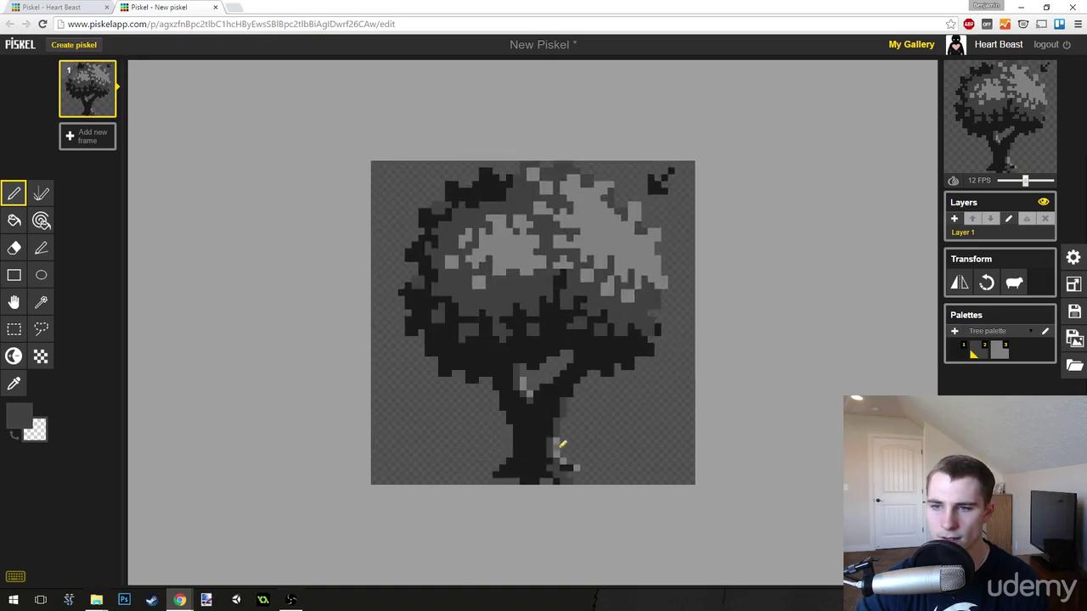
pyautogui.scroll(-2, 697, 301)
pyautogui.scroll(4, 679, 297)
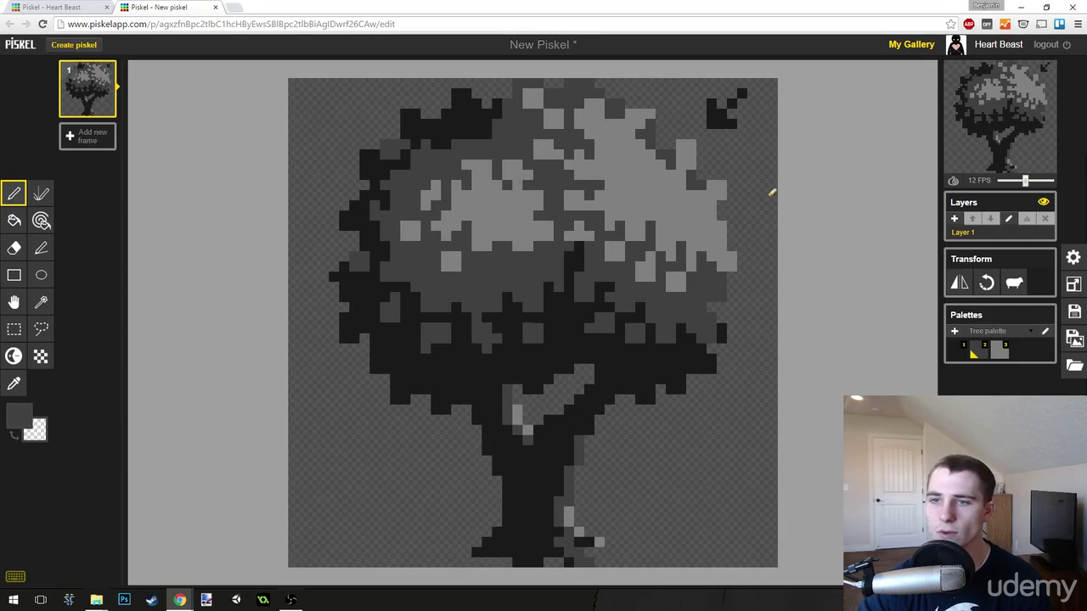
pyautogui.scroll(-3, 585, 167)
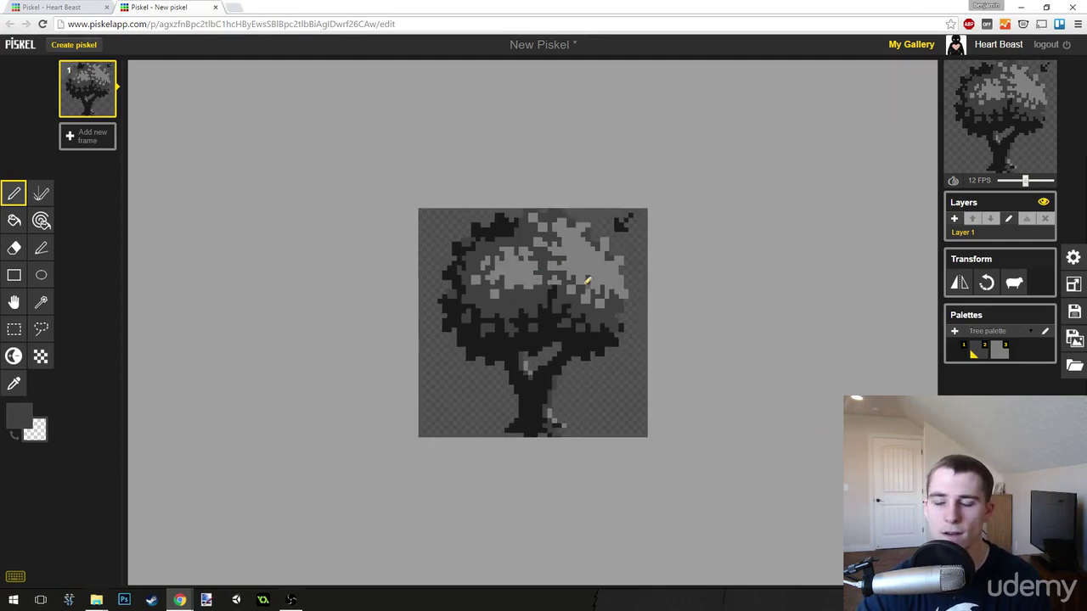
pyautogui.scroll(1, 552, 272)
pyautogui.scroll(-1, 560, 255)
pyautogui.scroll(2, 599, 218)
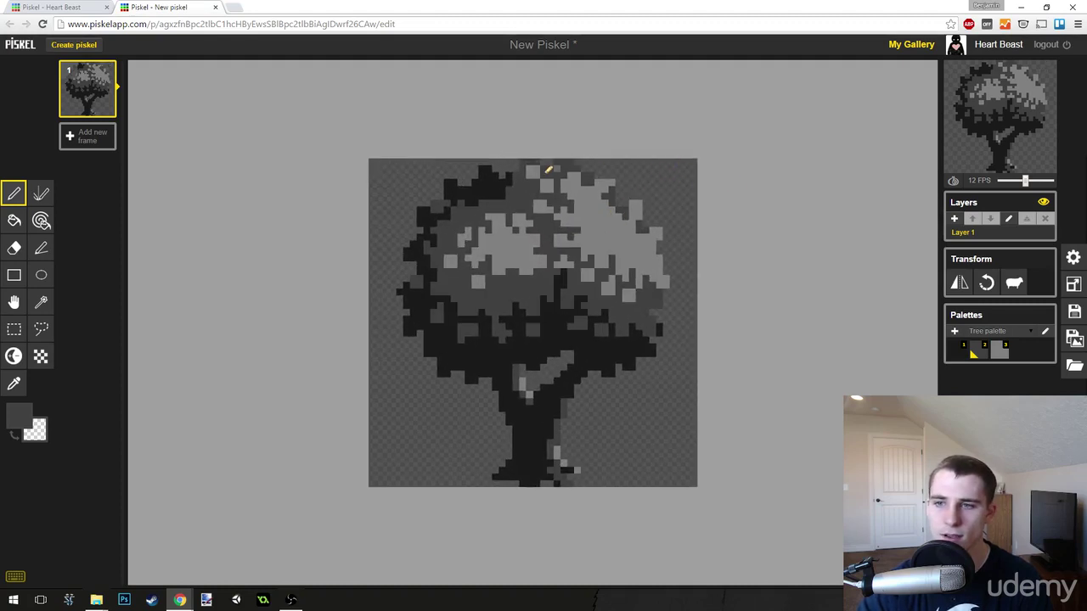
pyautogui.scroll(-2, 655, 192)
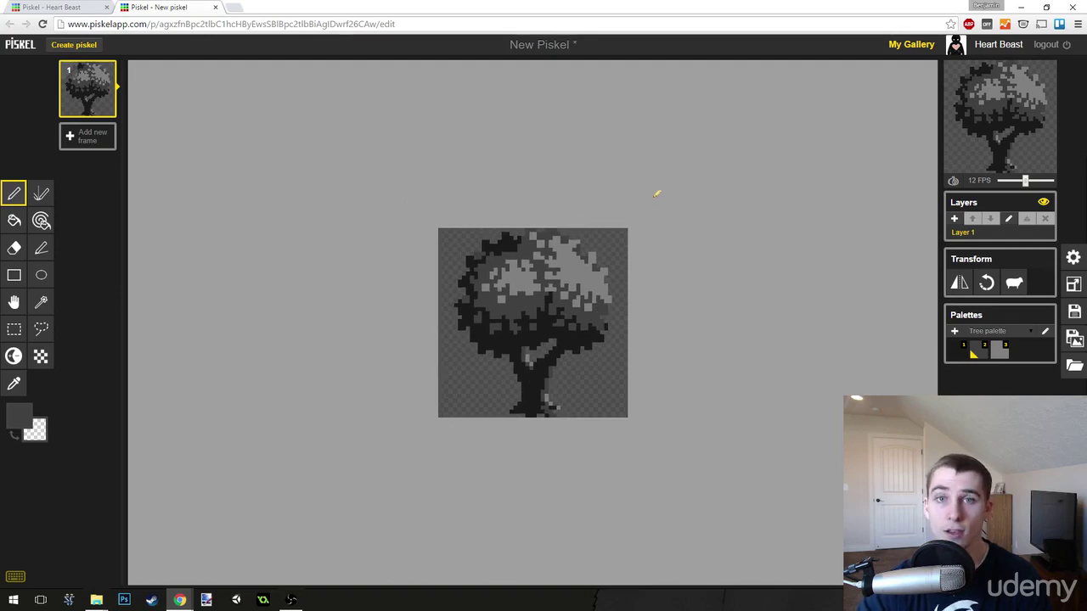